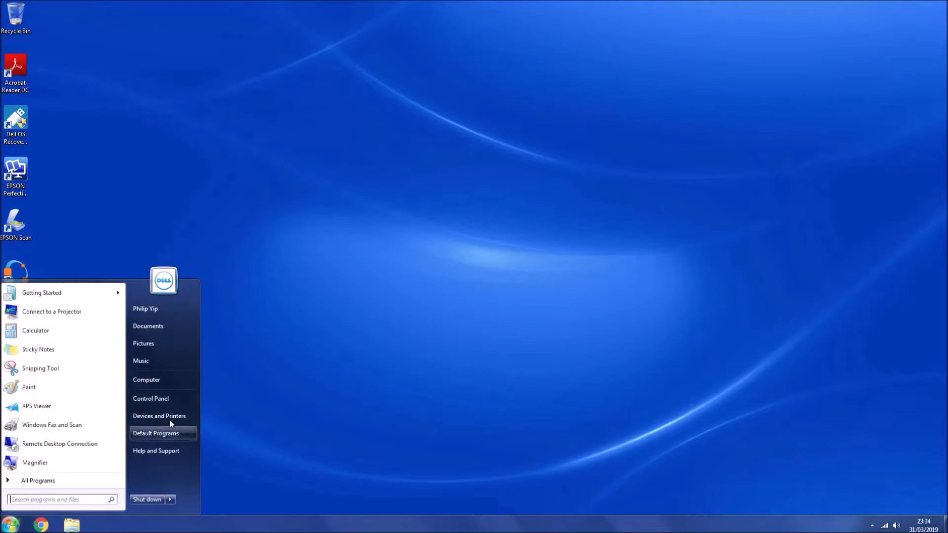
View the computer's system properties in a maximized window, including the Windows edition and hardware details, and close them
right_click(170, 378)
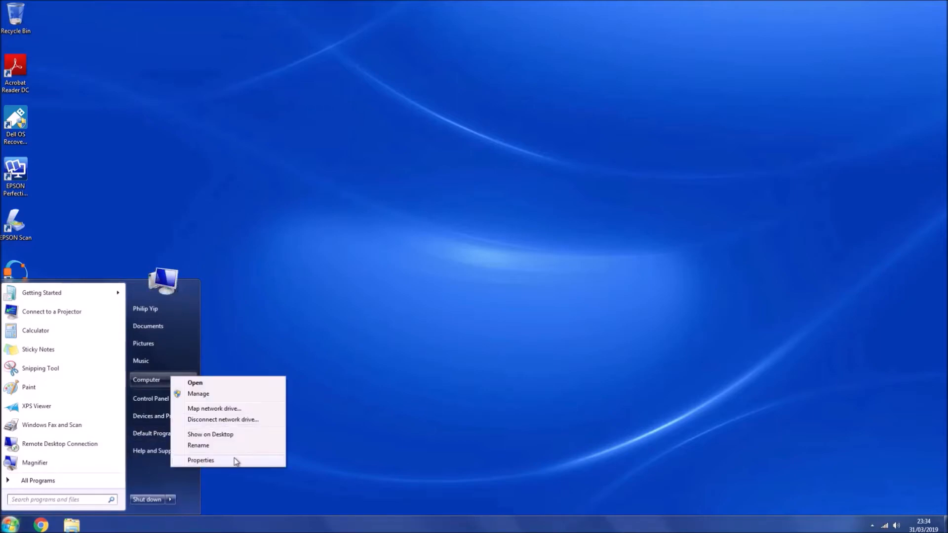
left_click(234, 459)
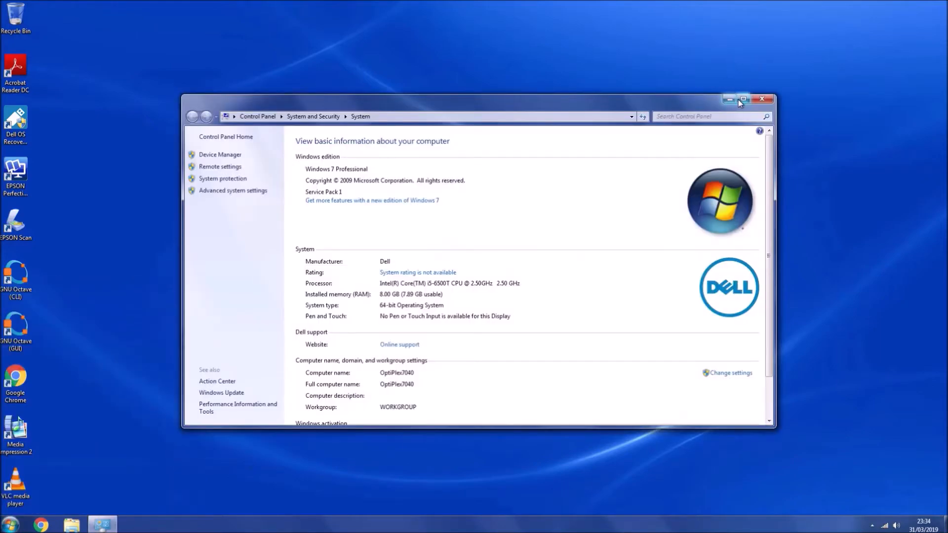
left_click(743, 99)
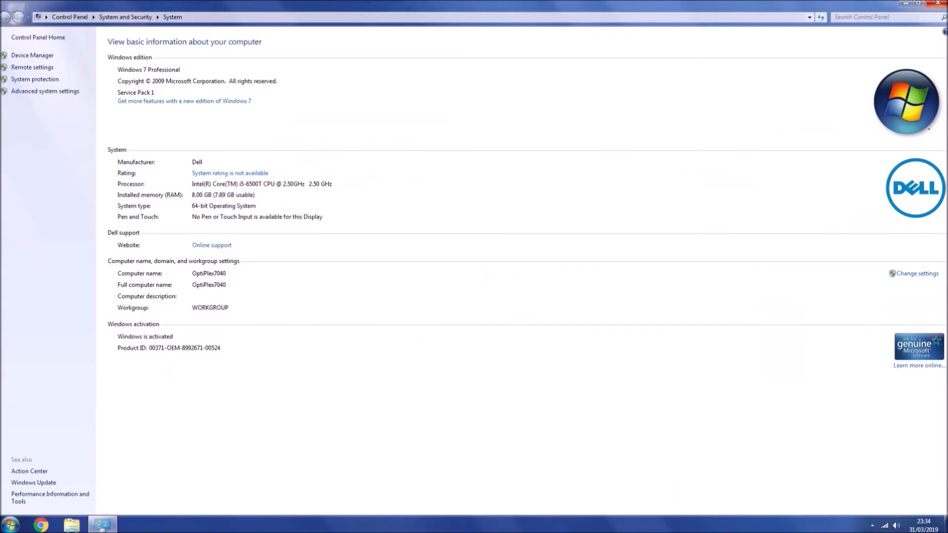
left_click(938, 4)
Check the computer's drives and its list of installed programs, and close the window
left_click(10, 524)
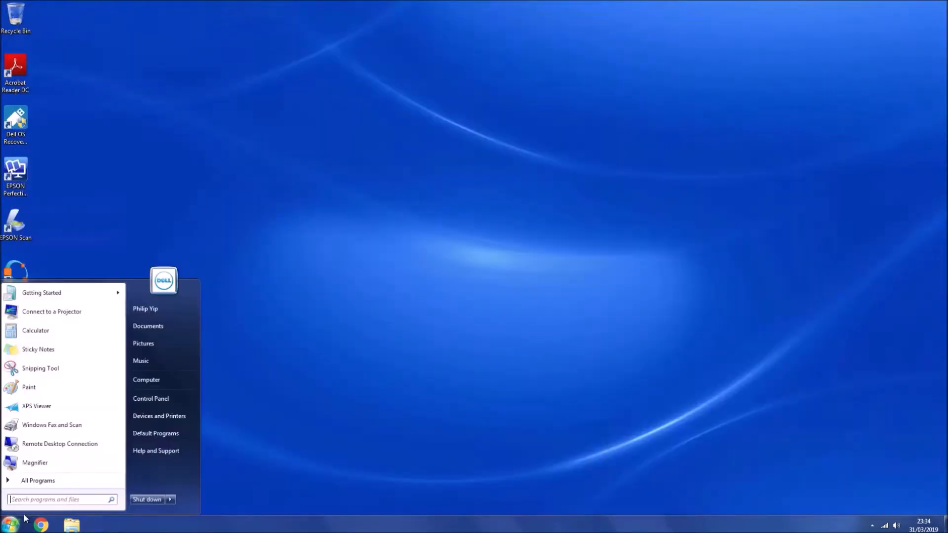
left_click(159, 381)
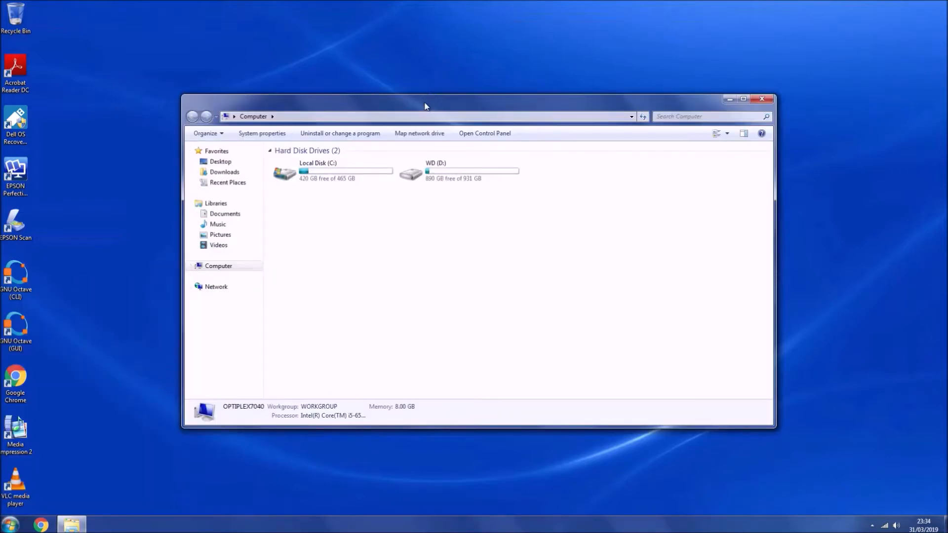
double_click(425, 106)
left_click(147, 34)
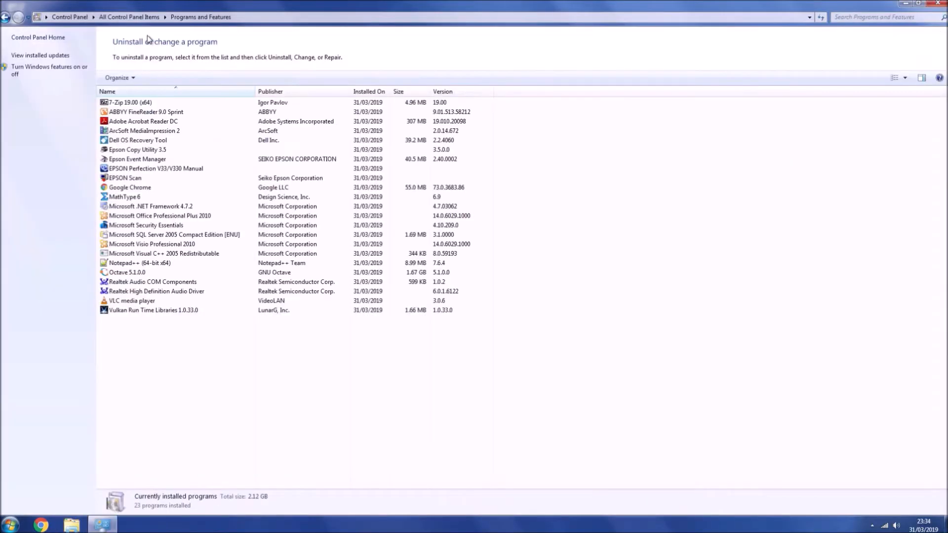
left_click(938, 4)
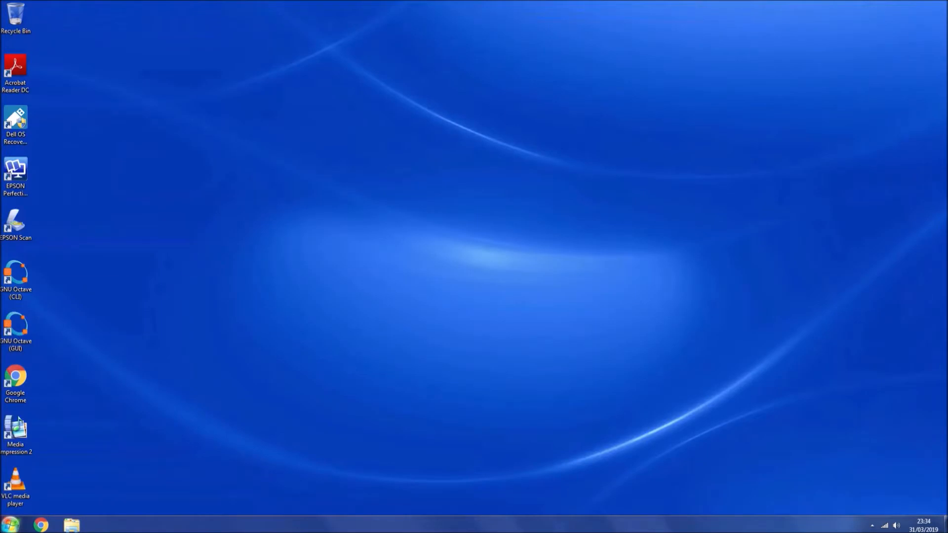
Launch Microsoft Word 2010 from the Microsoft Office program group to check that it runs, and close it
left_click(10, 525)
left_click(39, 483)
scroll(71, 447, "down", 4)
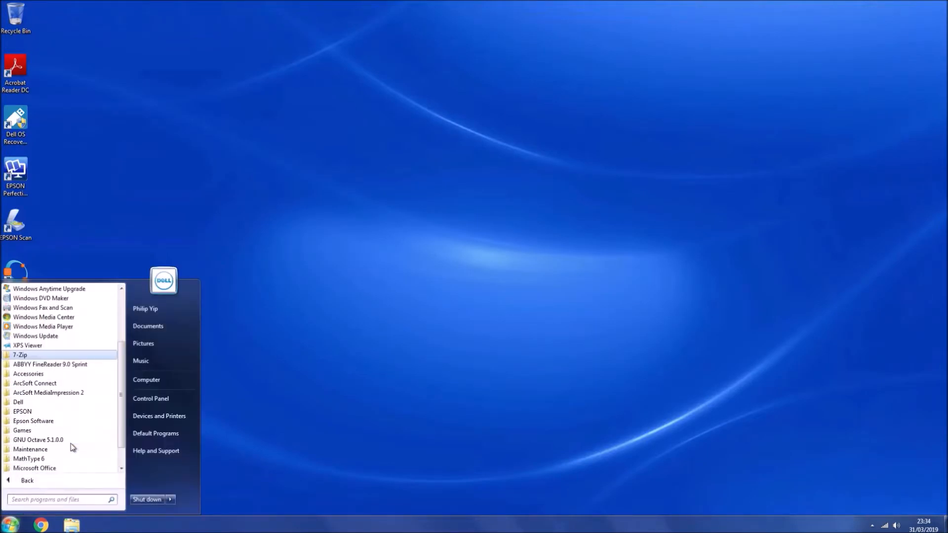
scroll(73, 447, "down", 1)
left_click(71, 440)
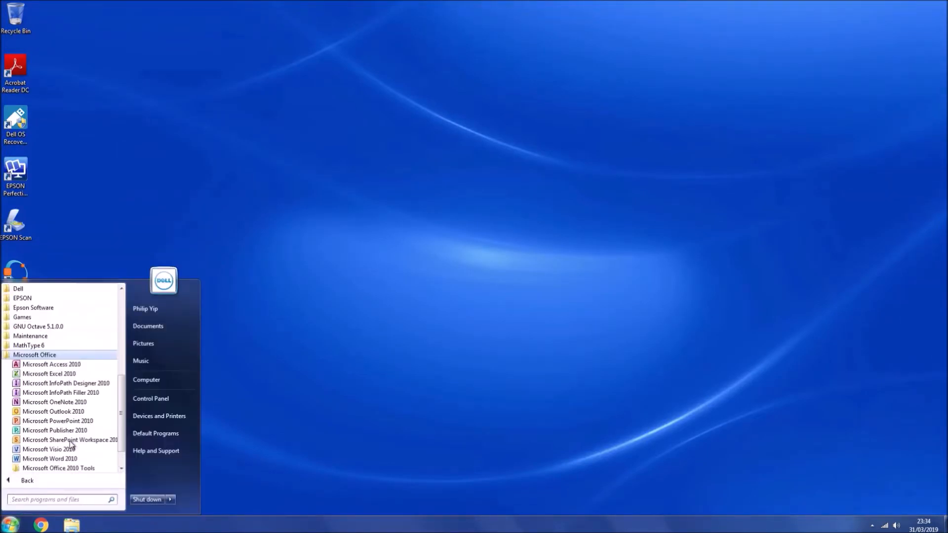
left_click(69, 459)
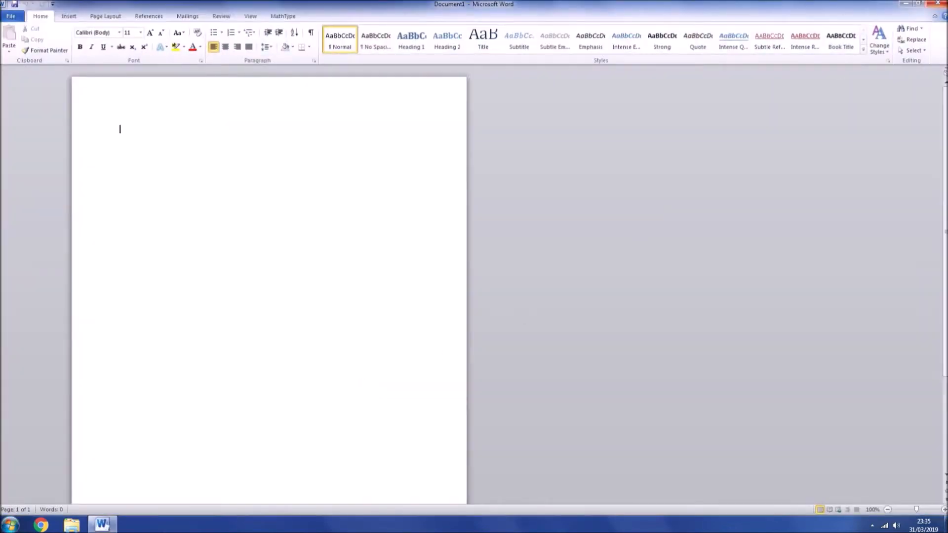
left_click(938, 4)
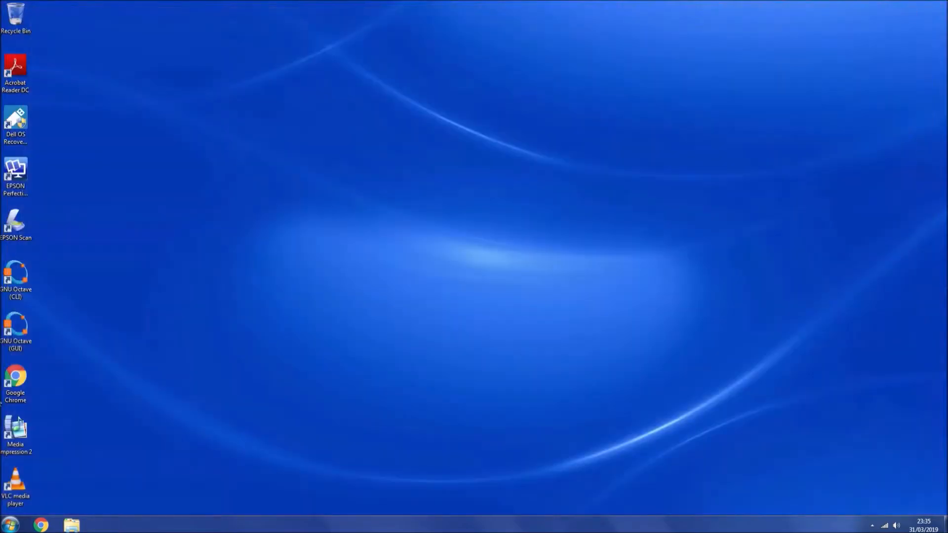
Launch EPSON Scan, scan in Full Auto Mode, and close the resulting My Pictures folder window
left_click(10, 524)
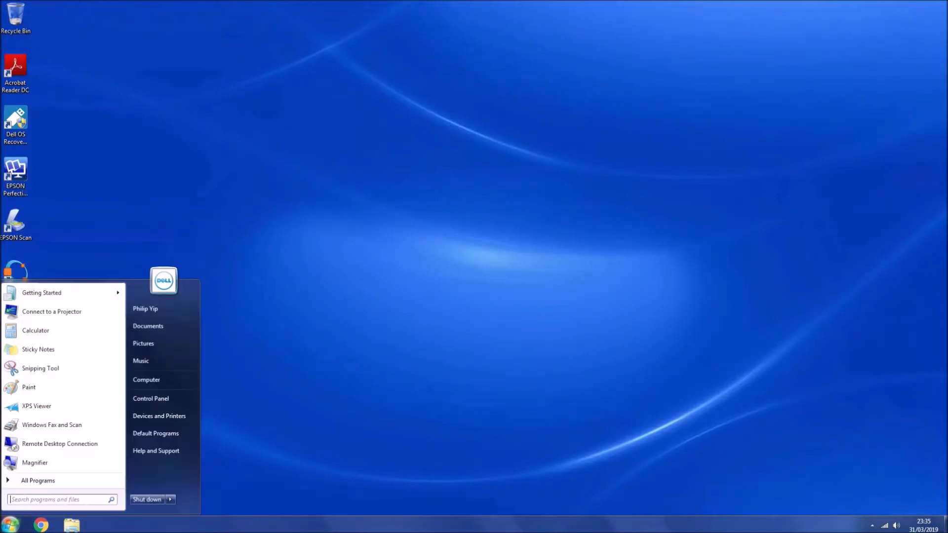
left_click(61, 480)
left_click(69, 383)
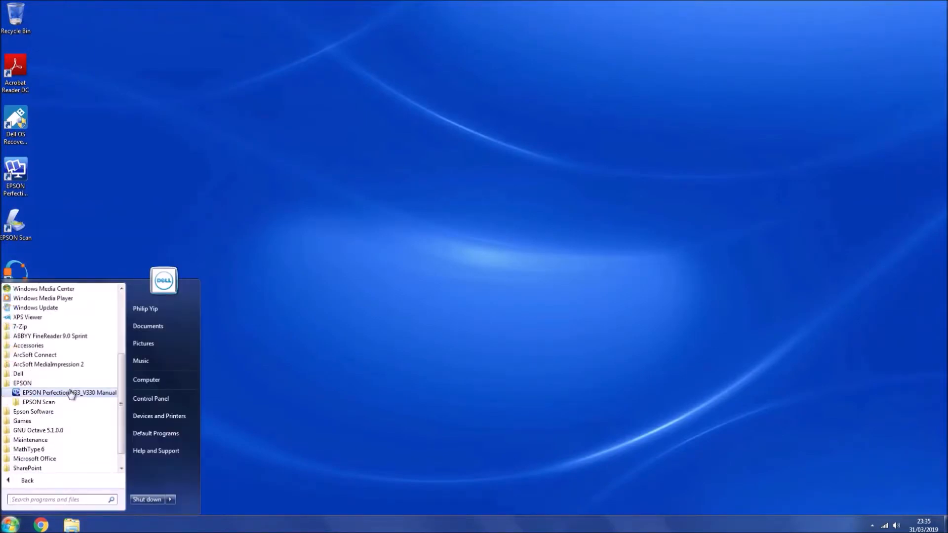
left_click(67, 402)
left_click(49, 411)
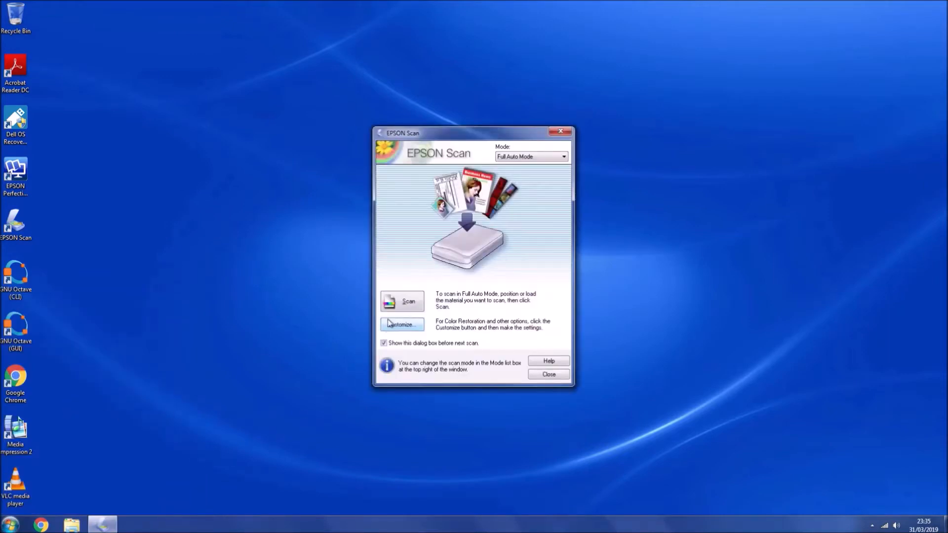
left_click(416, 308)
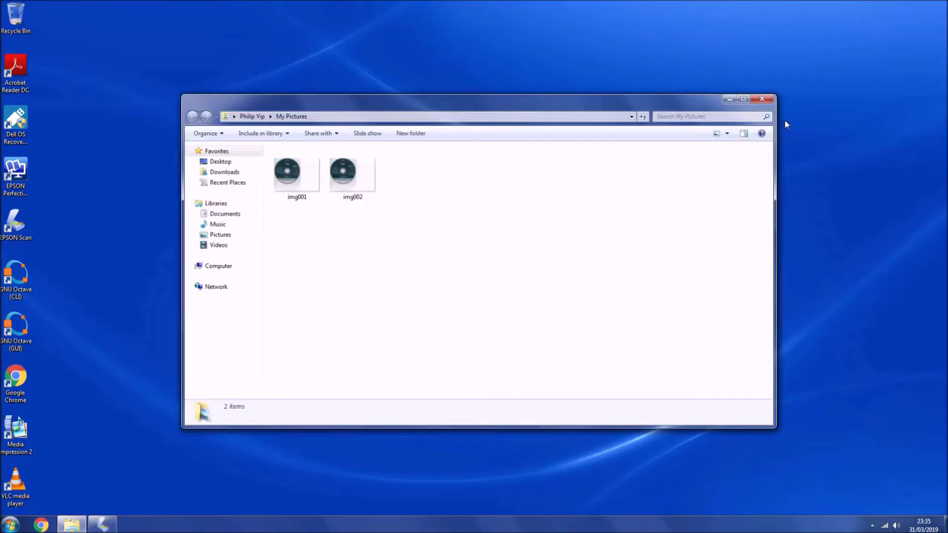
left_click(763, 100)
left_click(10, 525)
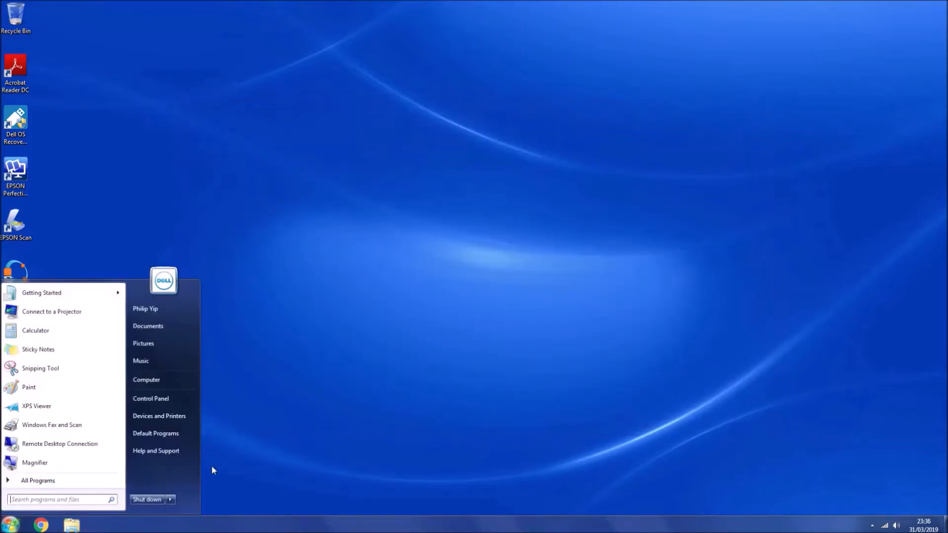
left_click(225, 458)
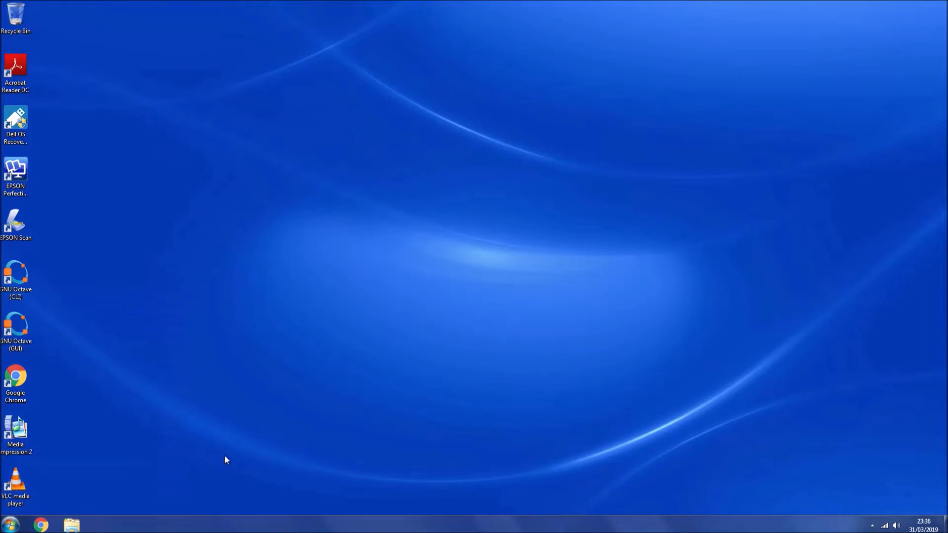
Run the VMware-converter-en-6.2.0-8466193 installer from Downloads, allow it to make changes, and close the folder window
left_click(79, 524)
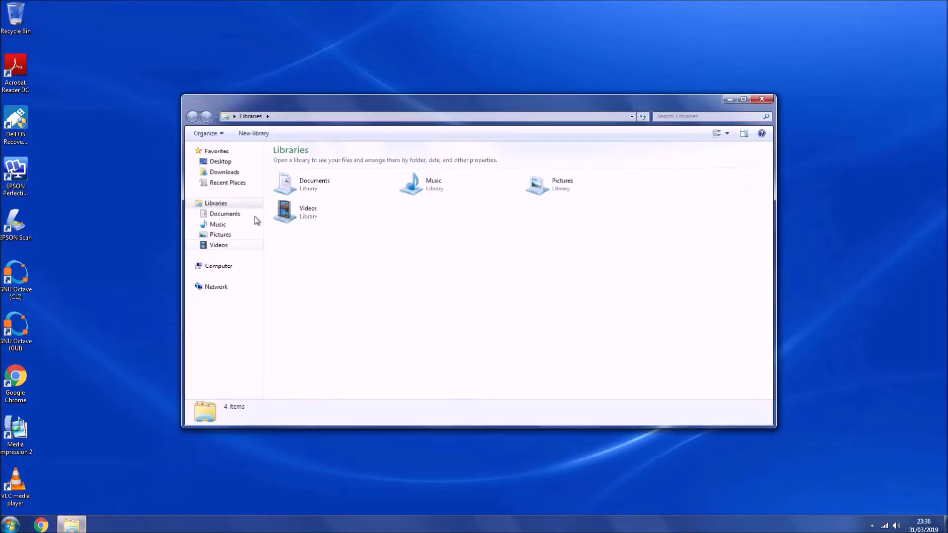
left_click(244, 173)
double_click(353, 163)
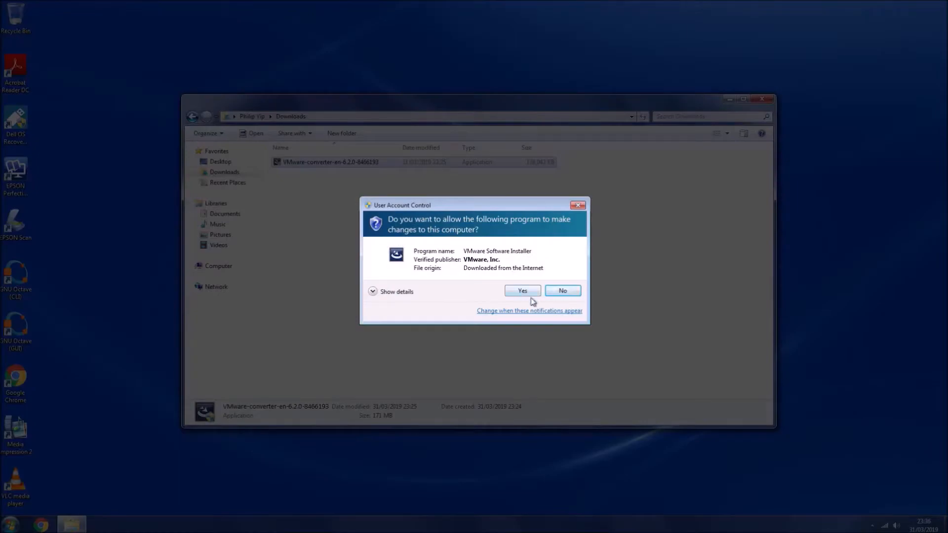
left_click(526, 293)
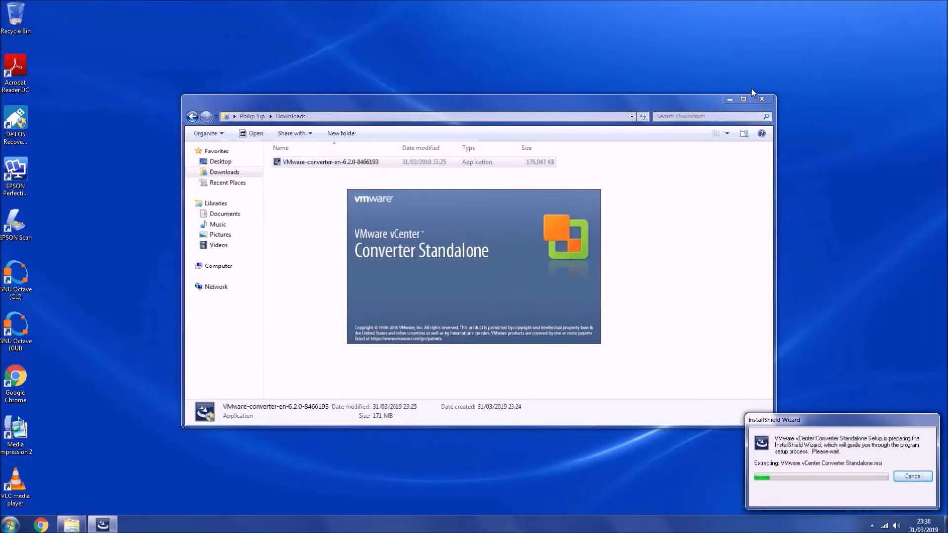
left_click(762, 101)
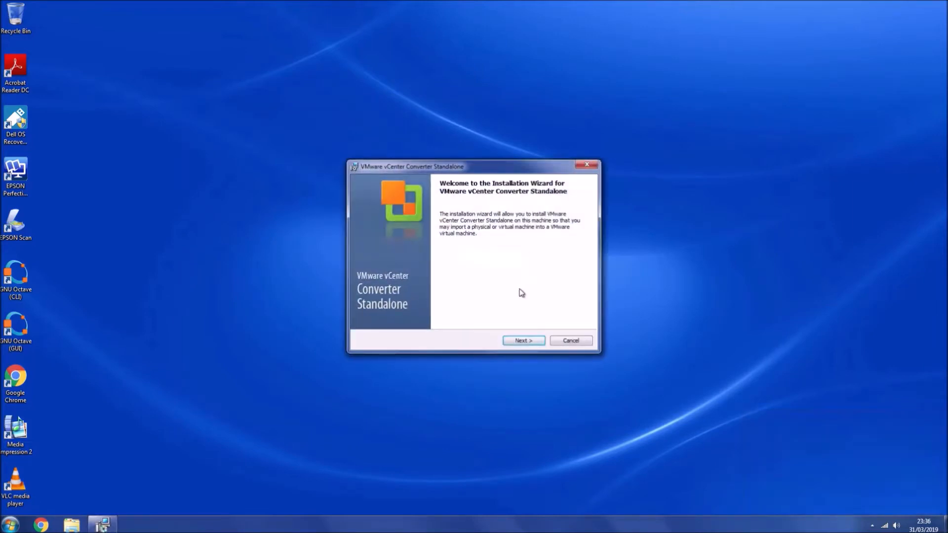
Install VMware vCenter Converter Standalone, agreeing to the license terms and joining the Customer Experience Improvement Program, and launch it
left_click(528, 338)
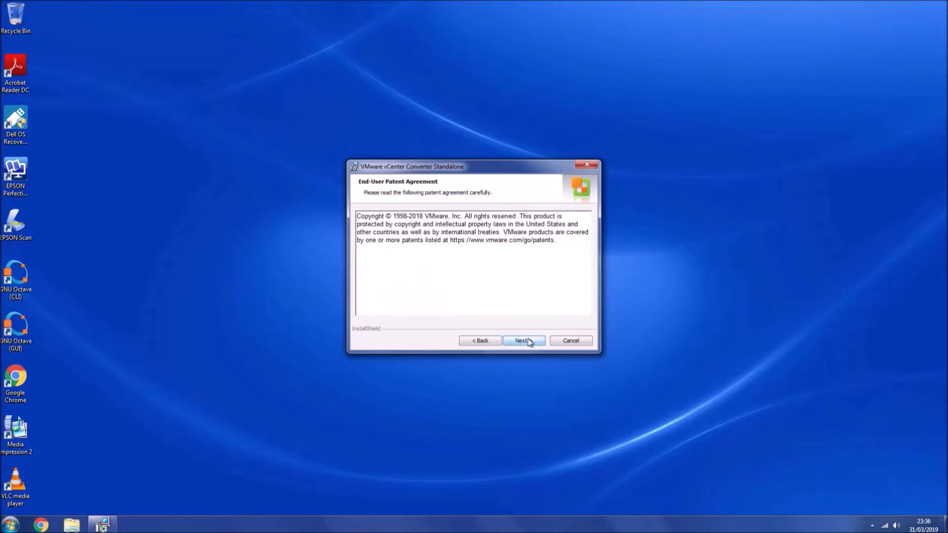
left_click(529, 341)
left_click(467, 307)
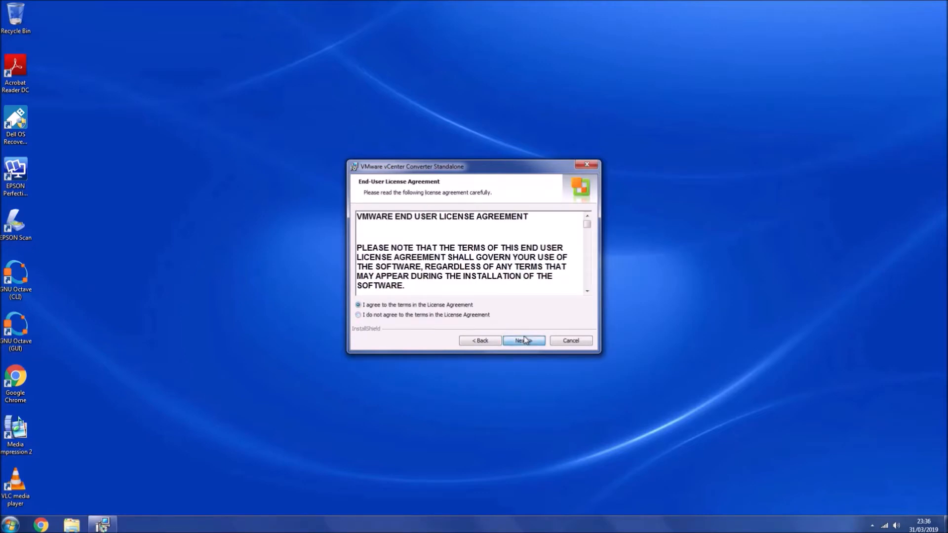
left_click(525, 340)
left_click(525, 340)
left_click(525, 339)
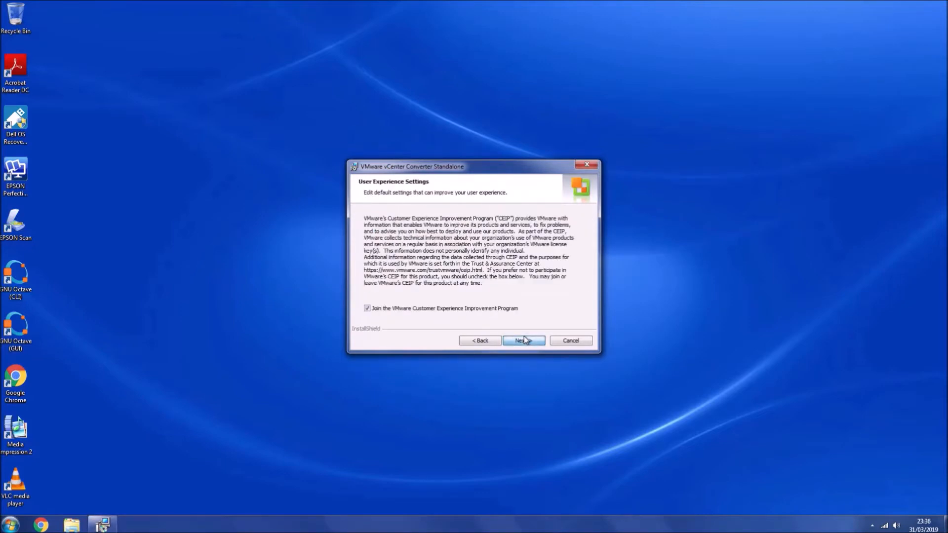
left_click(525, 340)
left_click(525, 339)
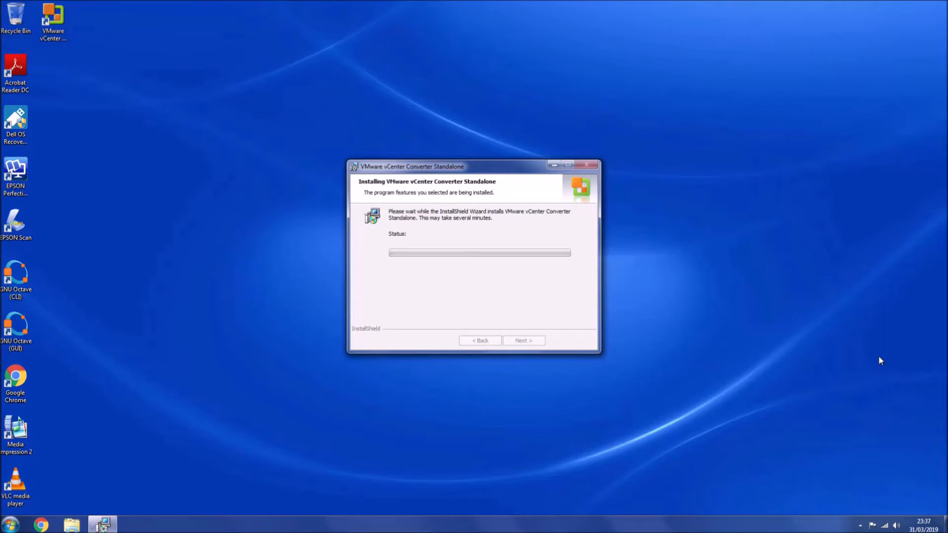
left_click(519, 343)
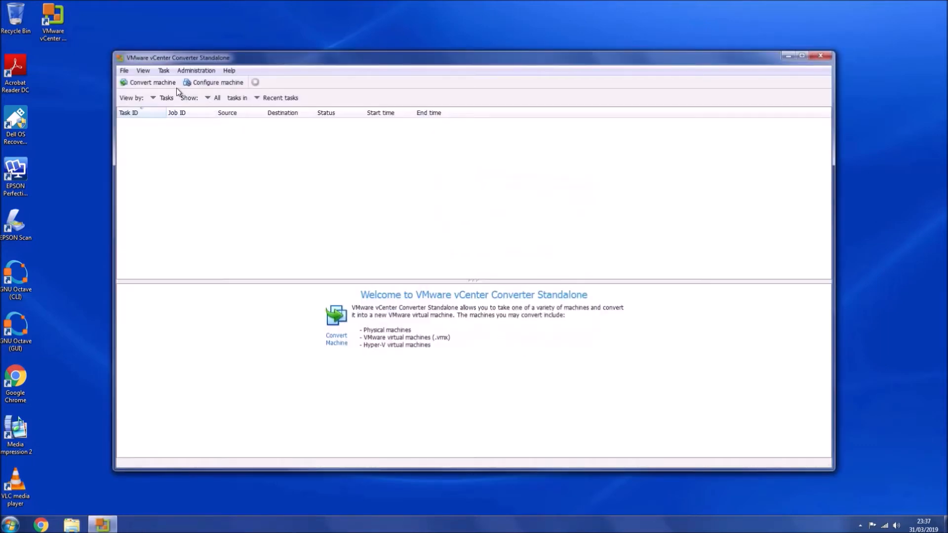
Start a machine conversion with this powered-on local machine as source and VMware Workstation or other VMware virtual machine as destination type
left_click(162, 84)
left_click(477, 205)
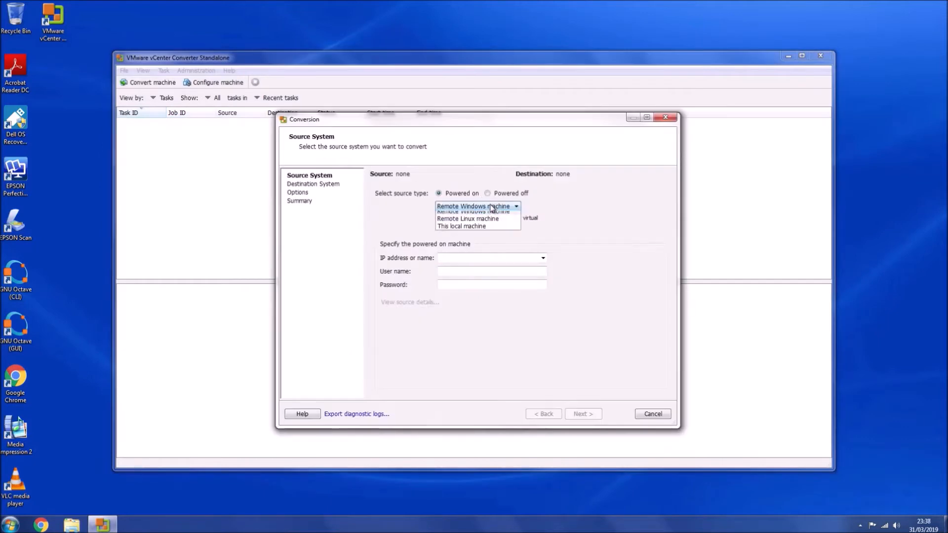
left_click(491, 228)
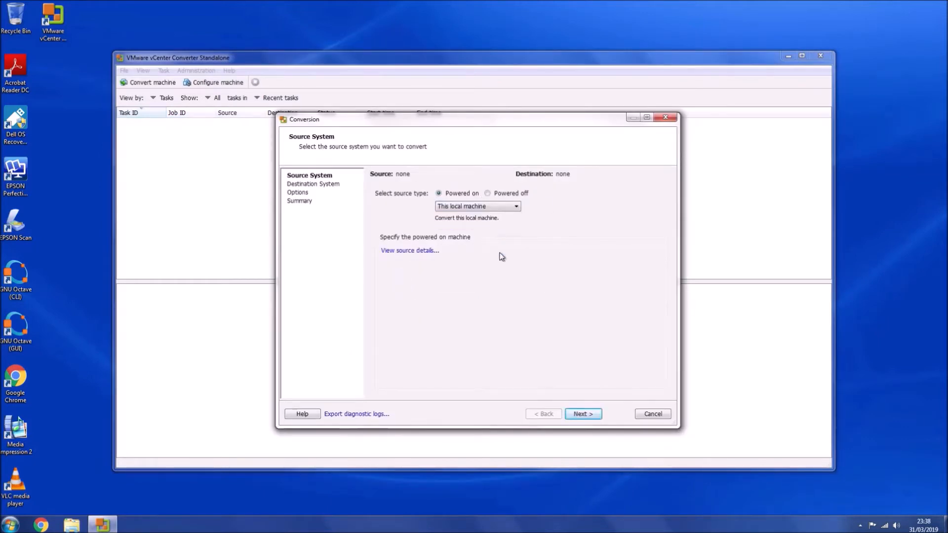
left_click(583, 414)
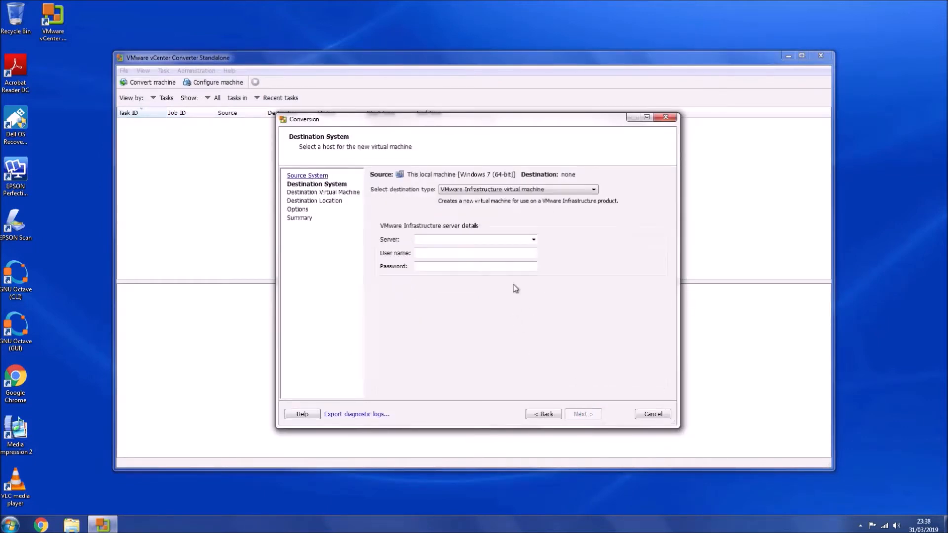
left_click(552, 193)
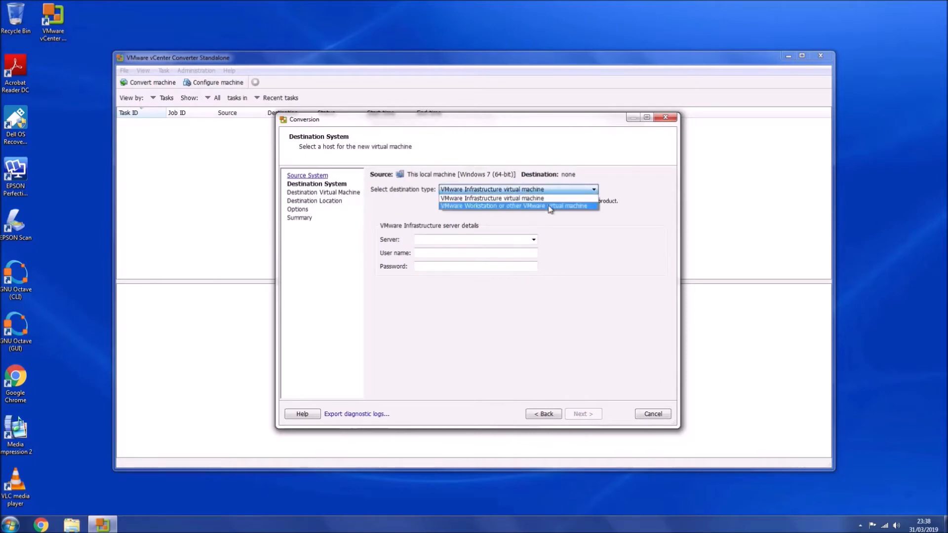
left_click(587, 208)
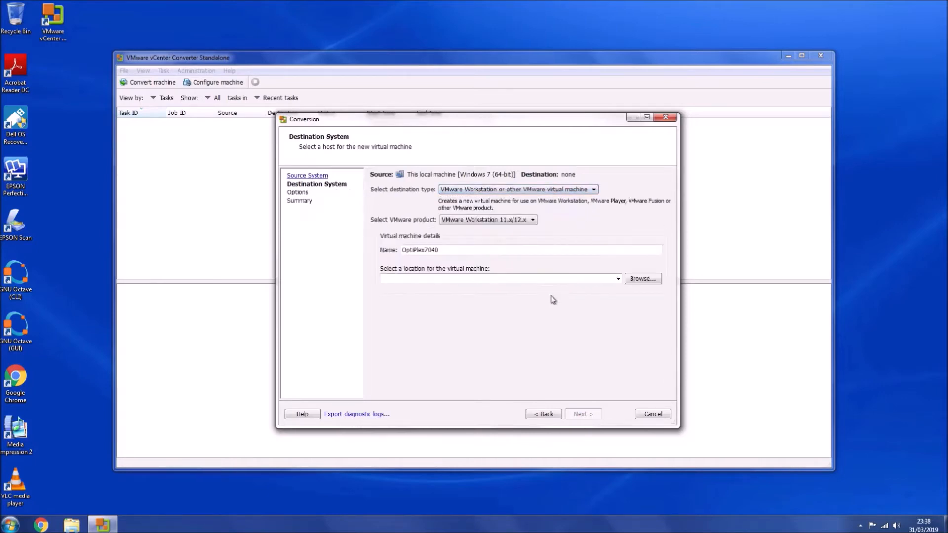
Browse for the virtual machine's location and create a folder named OptiPlex7040VM on the WD (D:) drive
left_click(633, 279)
scroll(501, 291, "down", 3)
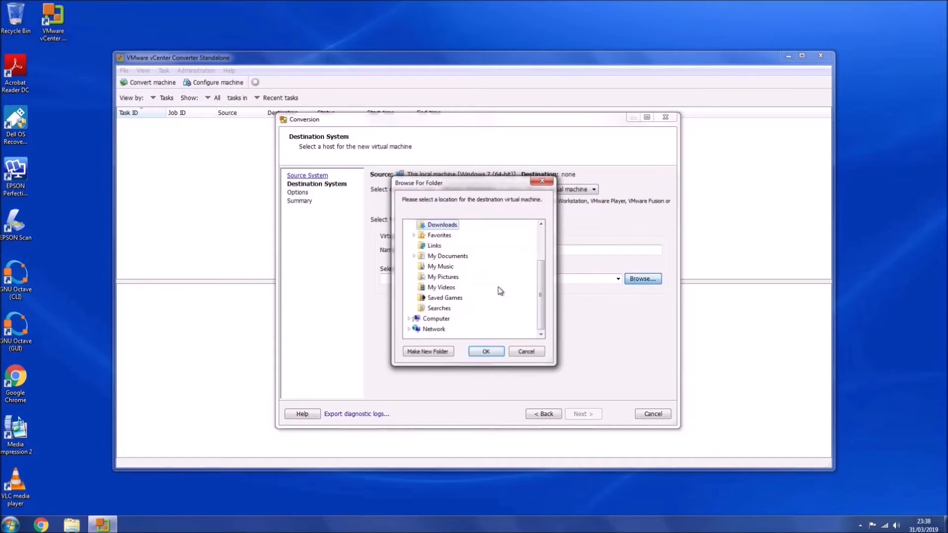
left_click(443, 328)
double_click(437, 320)
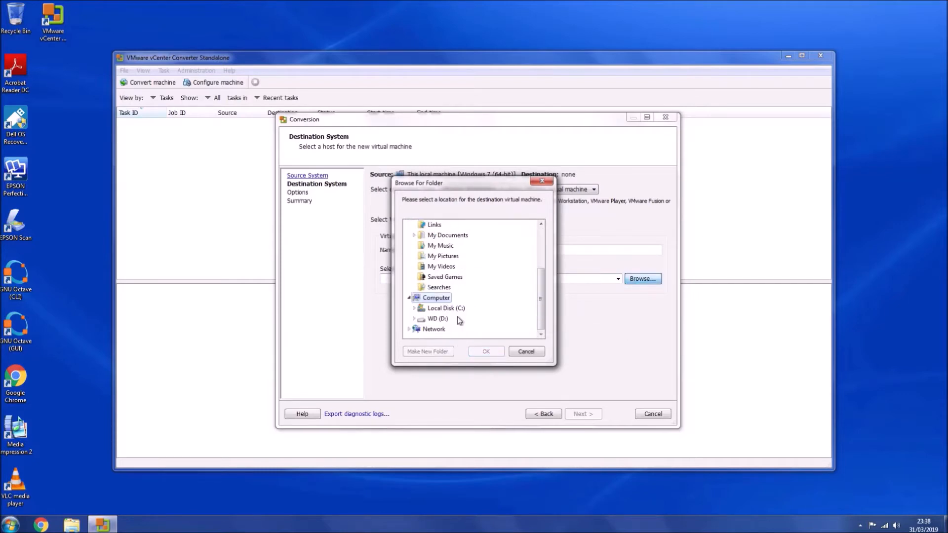
left_click(430, 320)
left_click(419, 352)
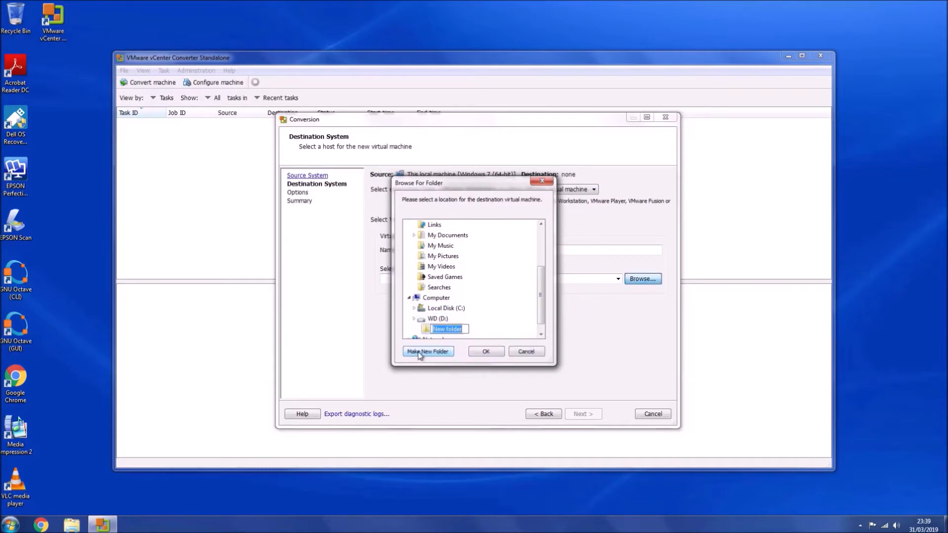
type("OptiPlex")
key("Return")
key("F2")
key("Right")
type("VM")
key("Return")
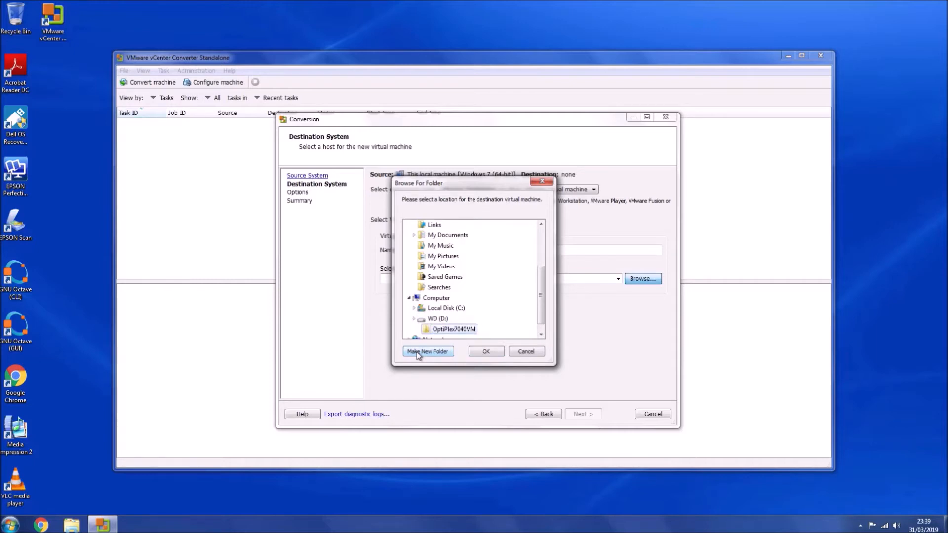
Accept D:\OptiPlex7040VM as the virtual machine's location and proceed to the conversion options
key("Return")
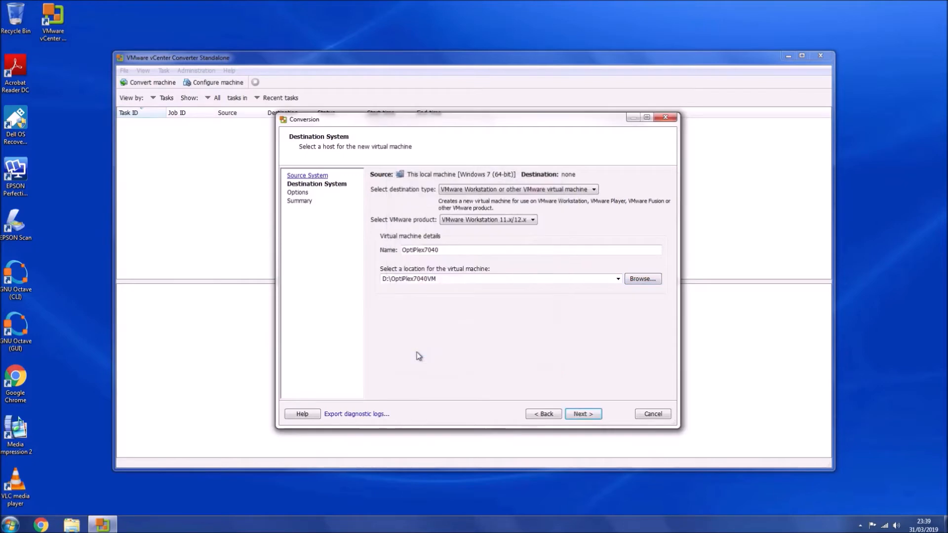
left_click(584, 418)
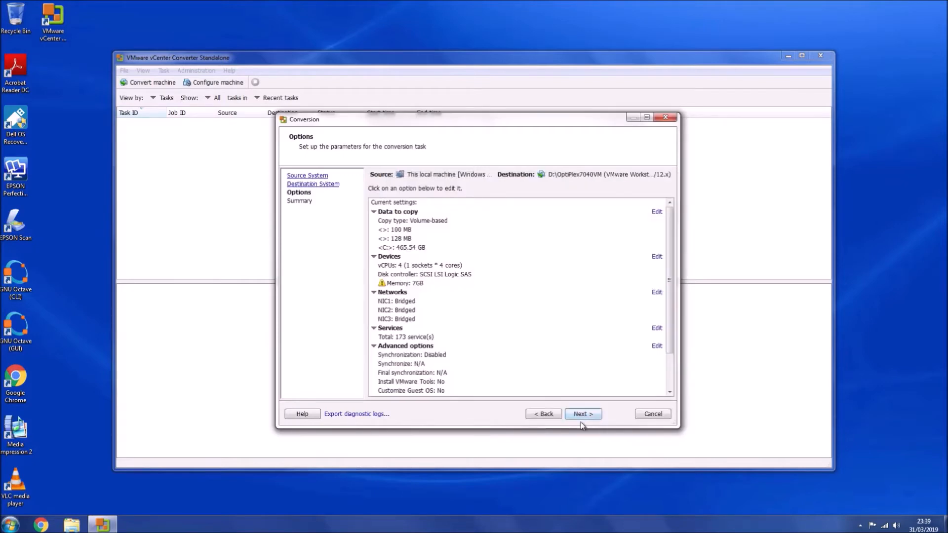
scroll(568, 319, "down", 1)
scroll(543, 319, "up", 1)
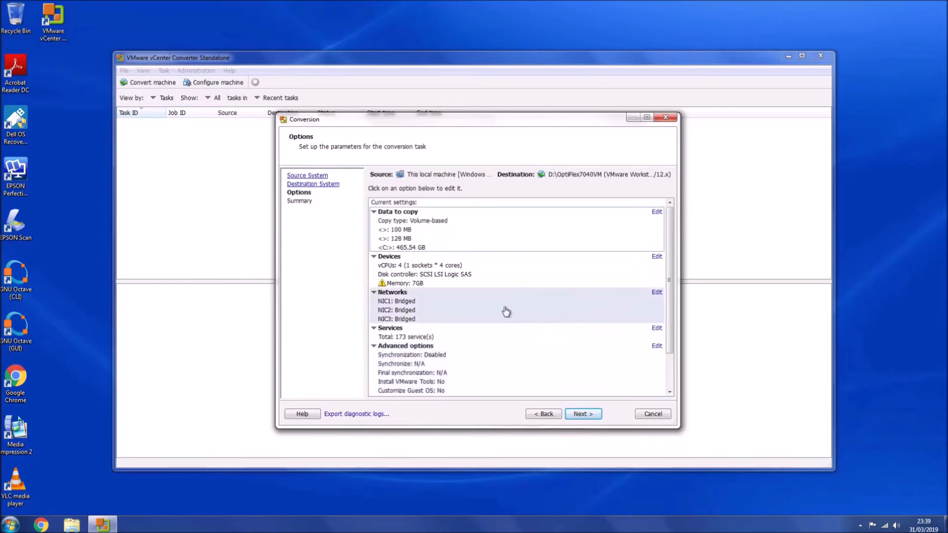
Set the virtual machine's allocated memory to 2 GB in the device options and start the conversion
left_click(656, 257)
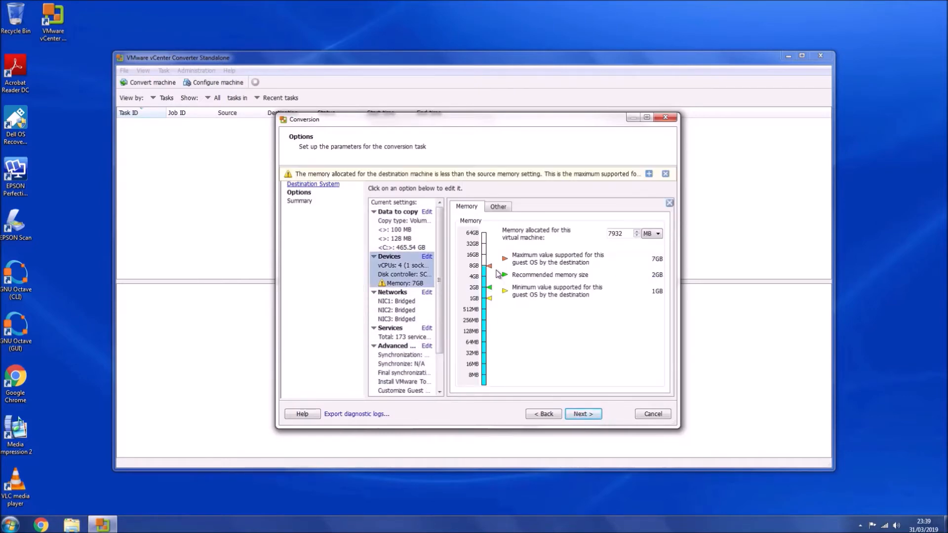
double_click(623, 233)
key("BackSpace")
left_click(580, 415)
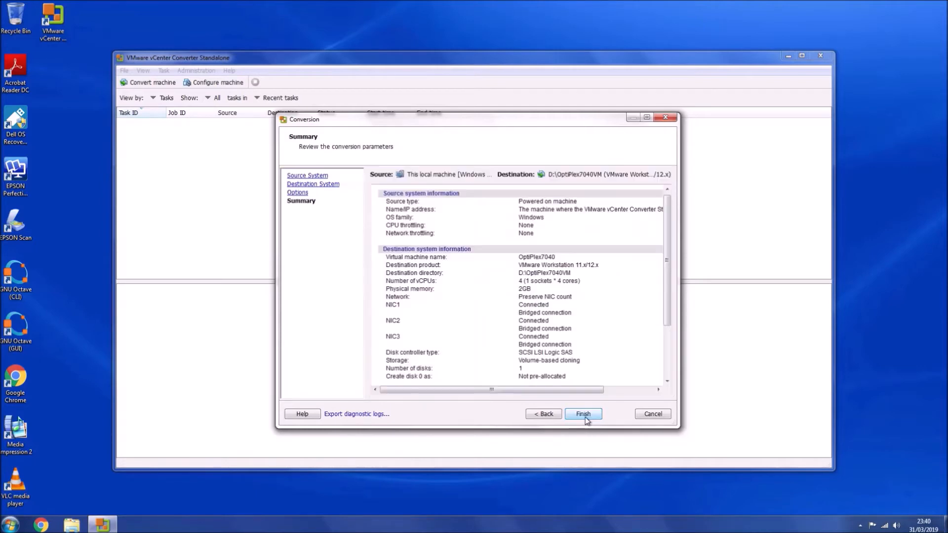
left_click(585, 415)
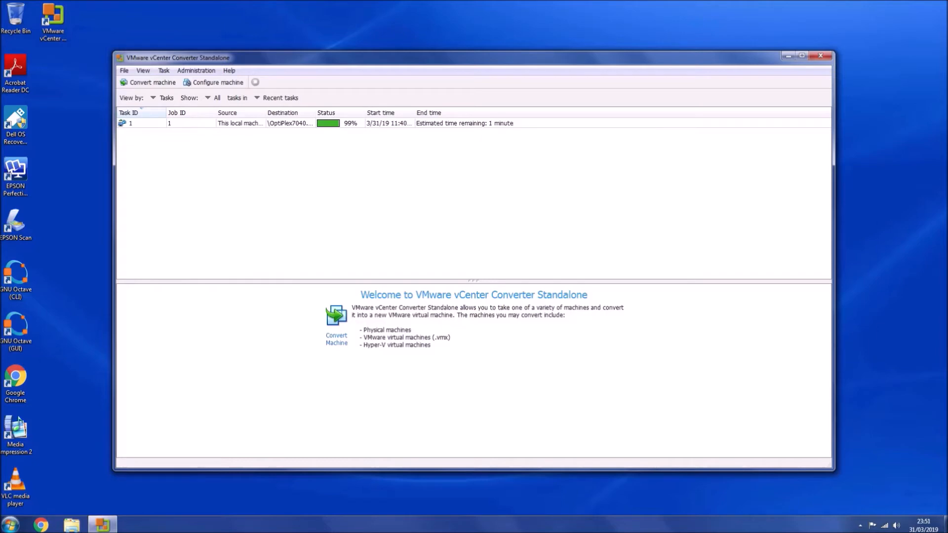
Close the converter and inspect the virtual machine's files and sizes in OptiPlex7040VM\OptiPlex7040 on the WD (D:) drive
left_click(821, 56)
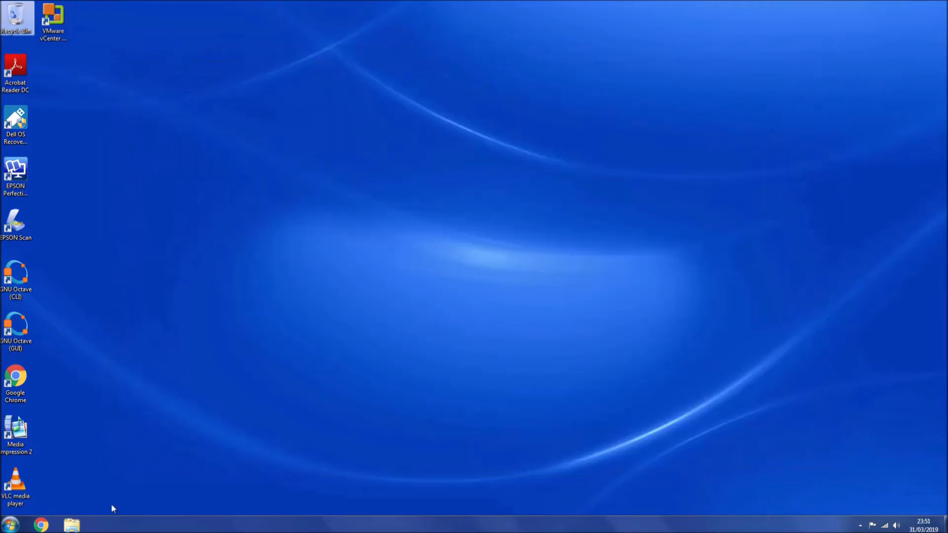
left_click(10, 524)
left_click(145, 380)
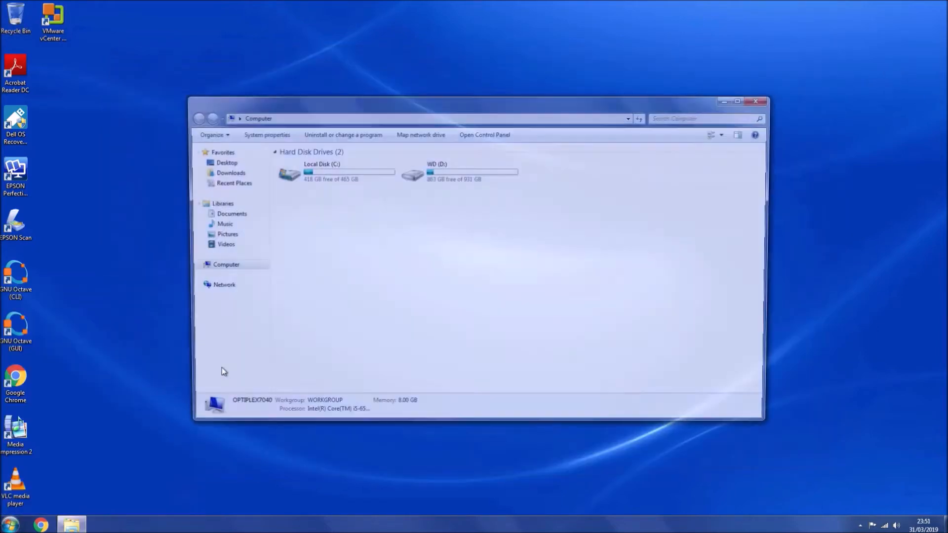
double_click(448, 180)
double_click(390, 162)
double_click(399, 165)
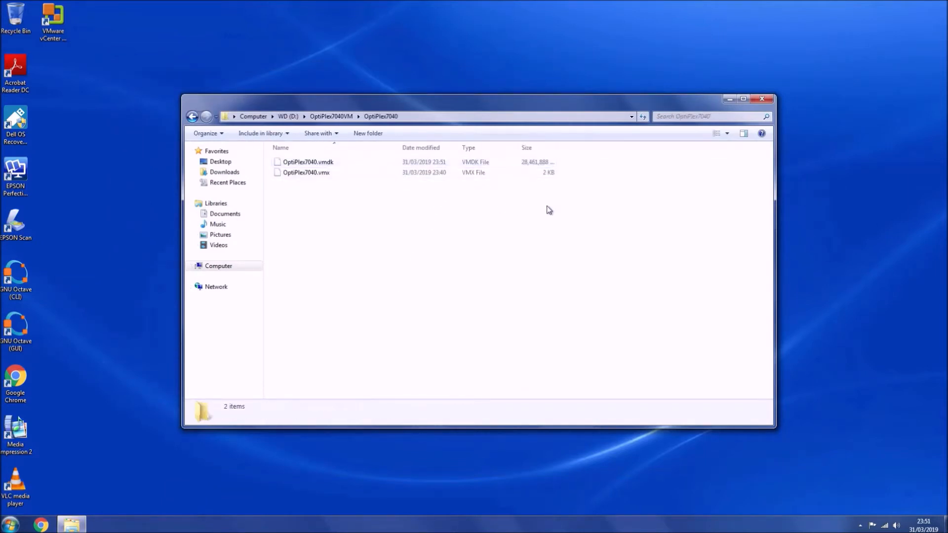
double_click(559, 147)
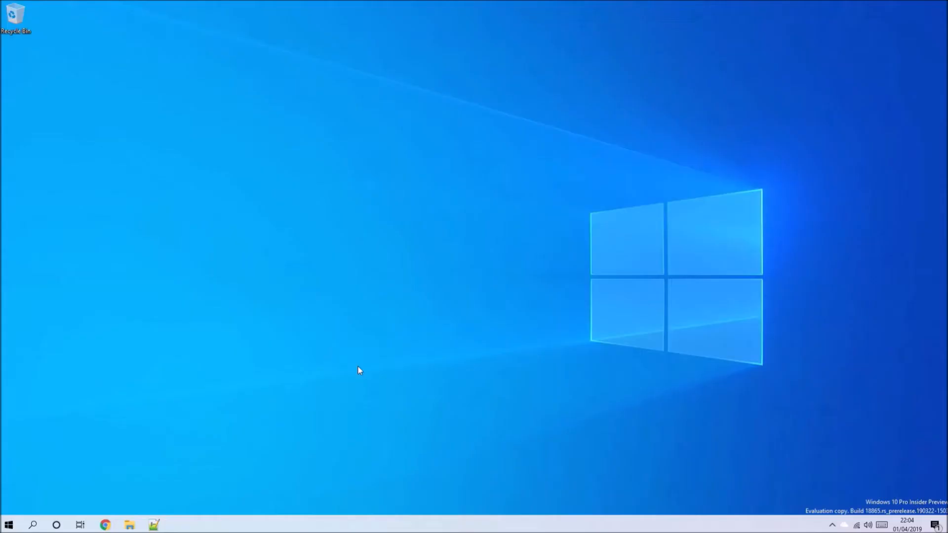
Review the Windows 10 computer's device and Windows specifications on the system About page, and close Settings
key("super+x")
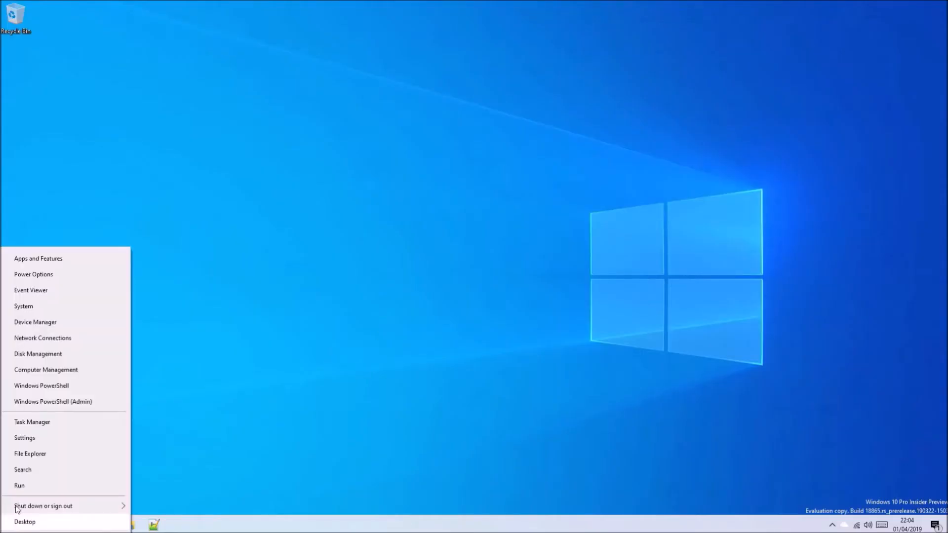
left_click(53, 305)
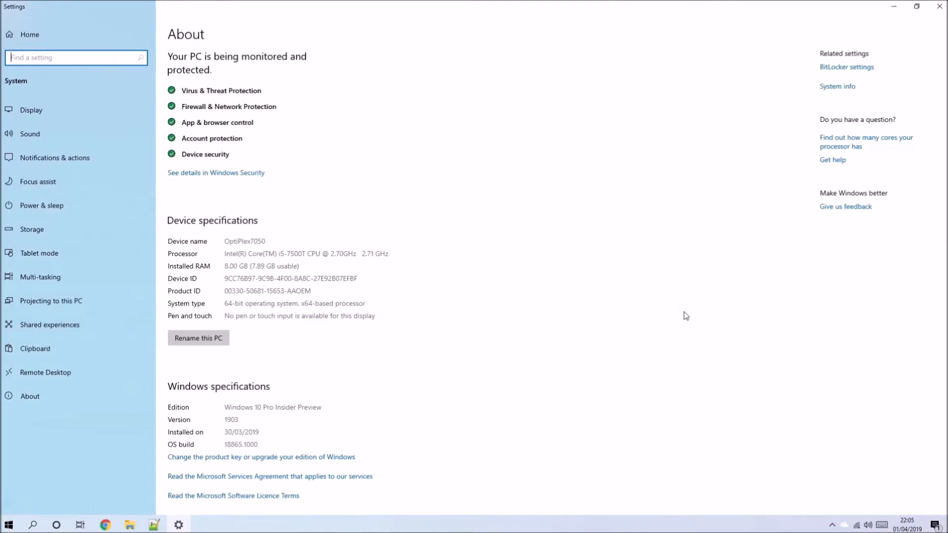
scroll(686, 316, "down", 1)
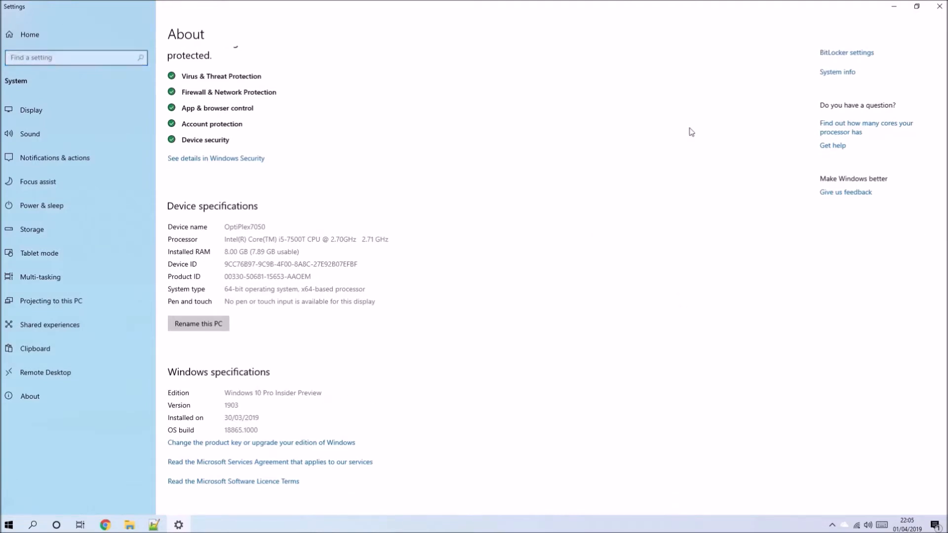
left_click(939, 6)
Run the Rw application from Downloads\RwPortableX64V1.7\Win64\Portable and allow it to make changes
left_click(129, 525)
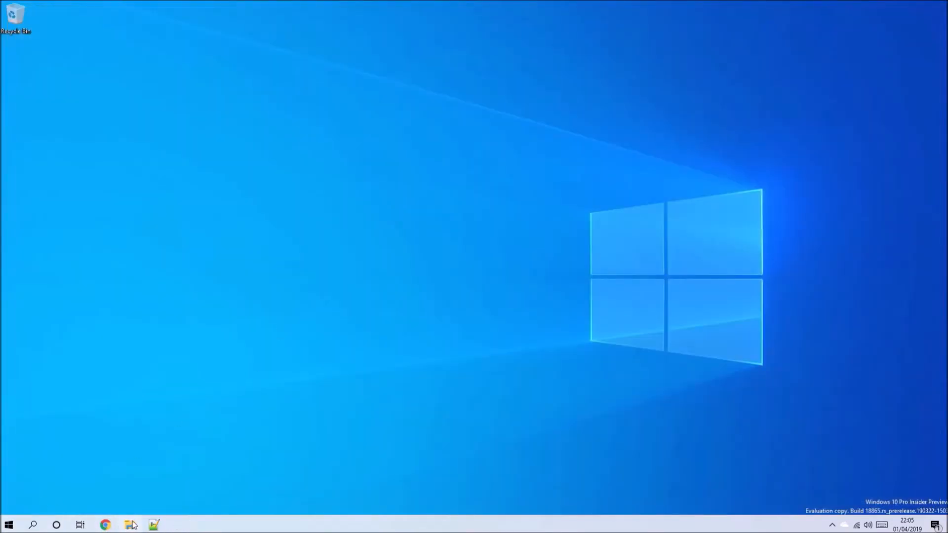
double_click(337, 194)
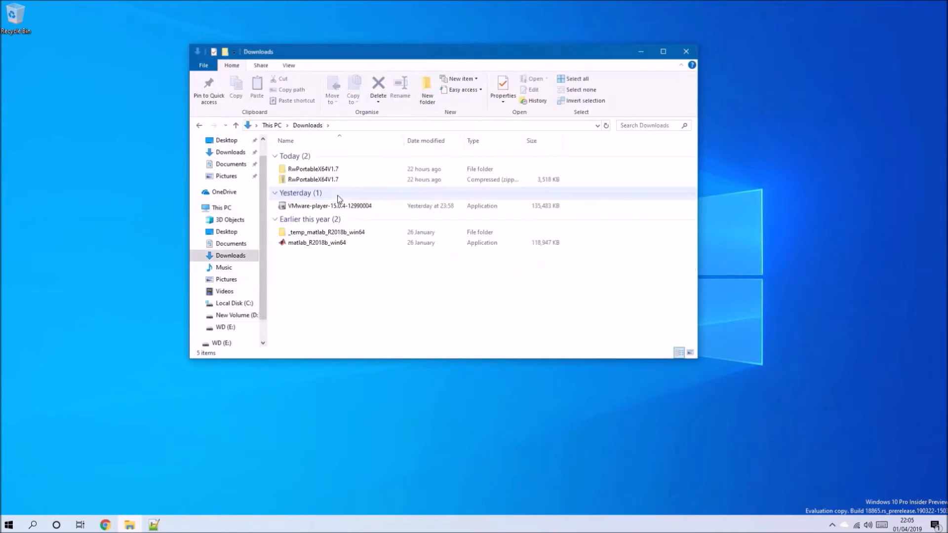
double_click(340, 170)
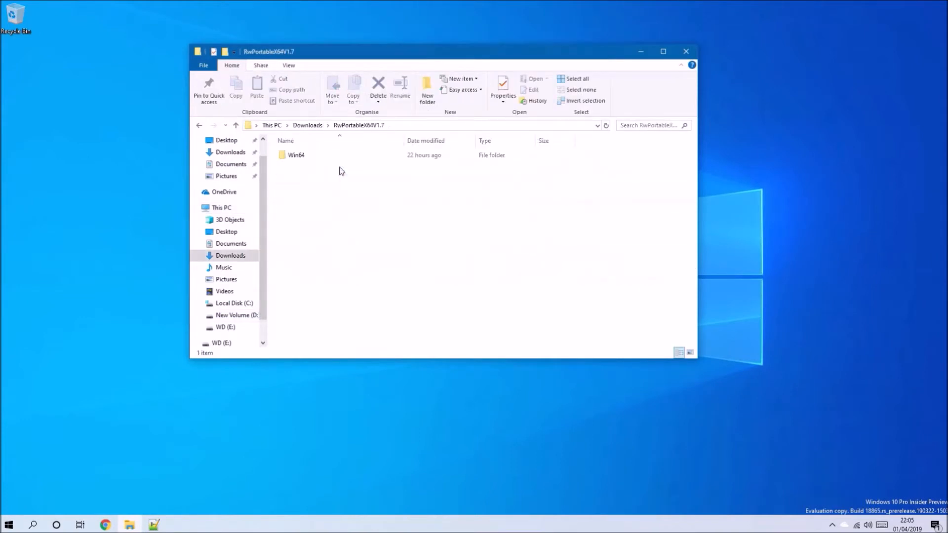
double_click(333, 157)
double_click(332, 157)
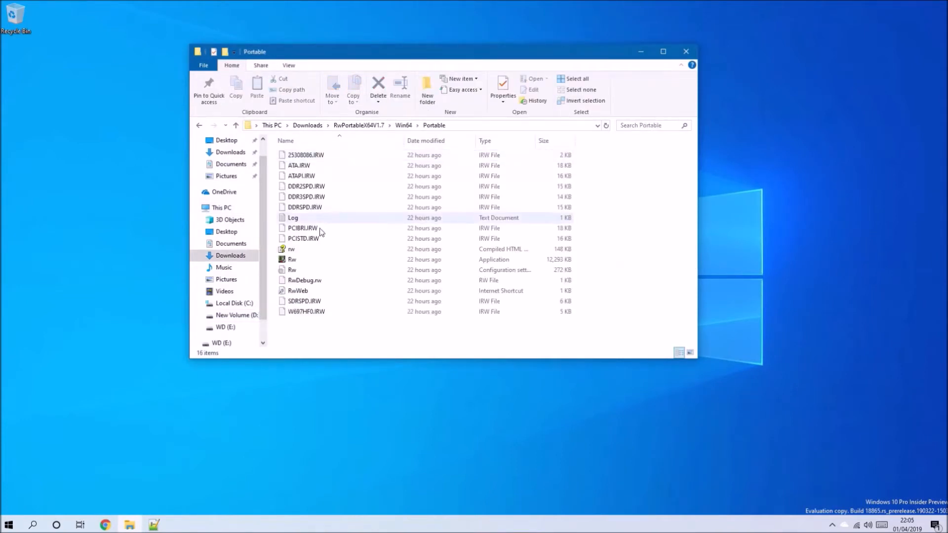
double_click(310, 261)
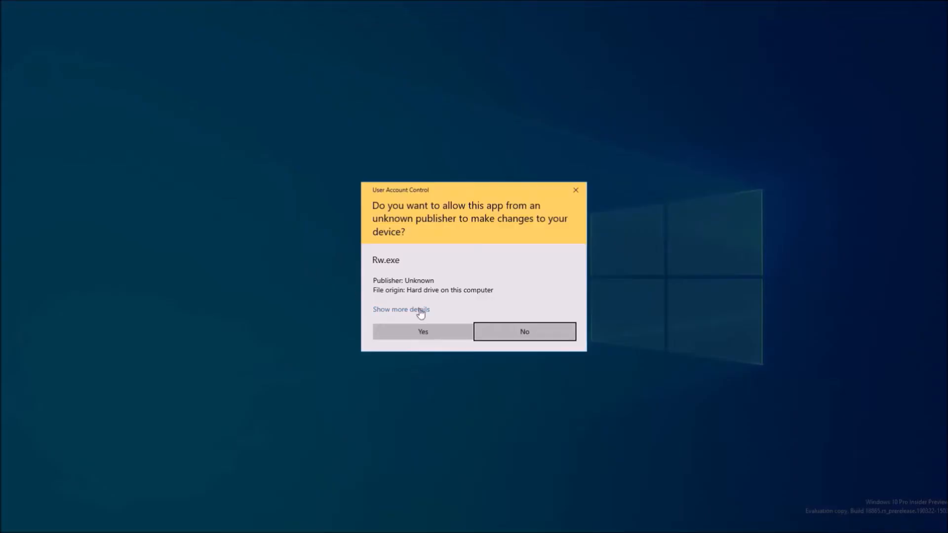
left_click(424, 335)
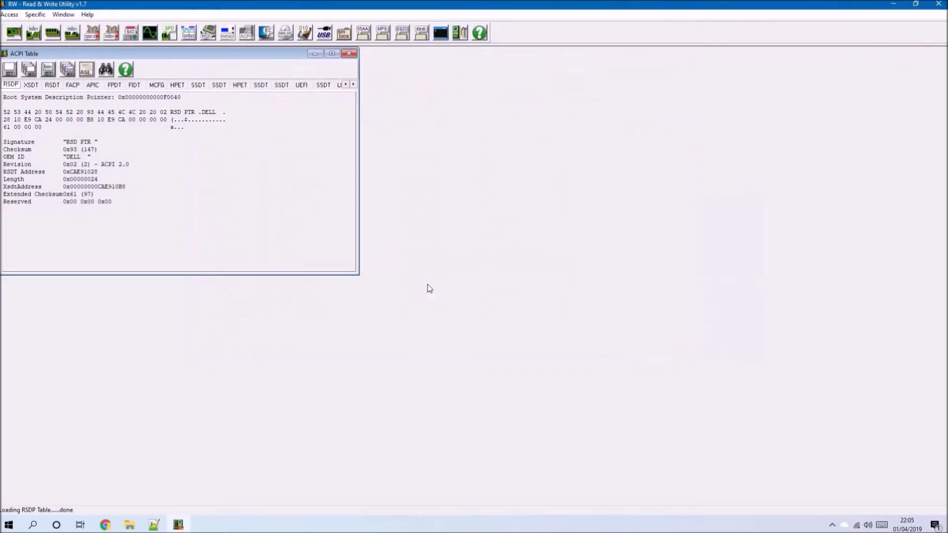
Examine the SLIC table, including its lower entries, in the maximized ACPI Table view, and close the utility
left_click(326, 54)
left_click(508, 71)
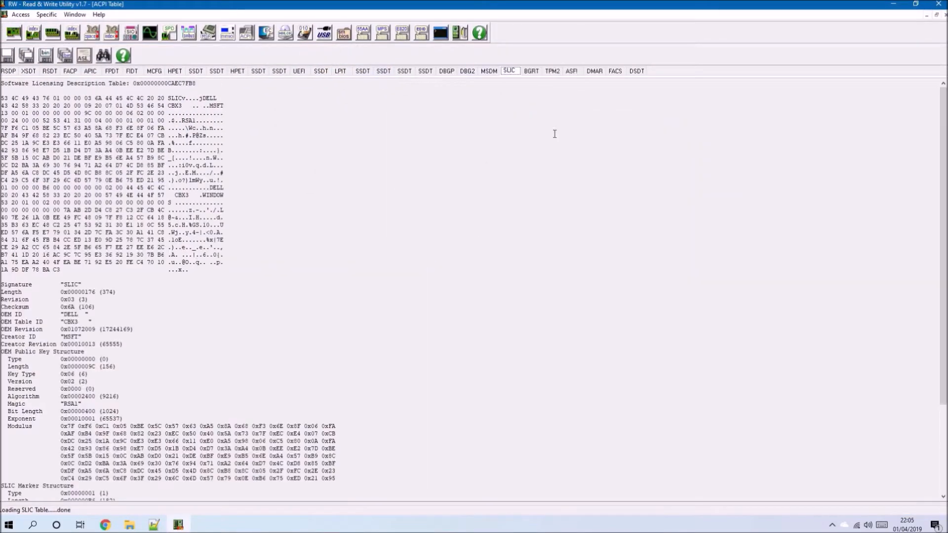
scroll(543, 222, "down", 5)
left_click_drag(149, 423, 3, 400)
left_click(938, 3)
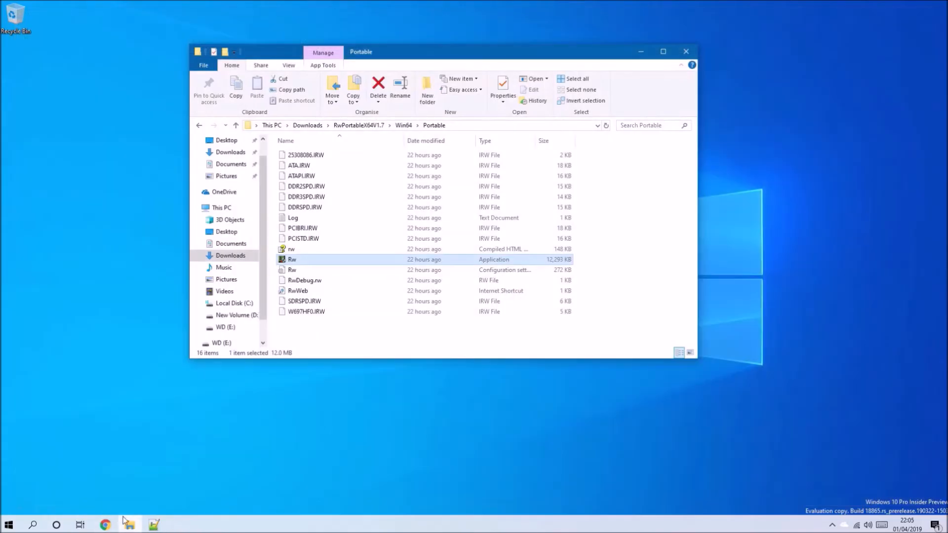
Run the VMware-player-15.0.4-12990004 installer from Downloads, allow it to make changes, and minimize the folder window
left_click(99, 377)
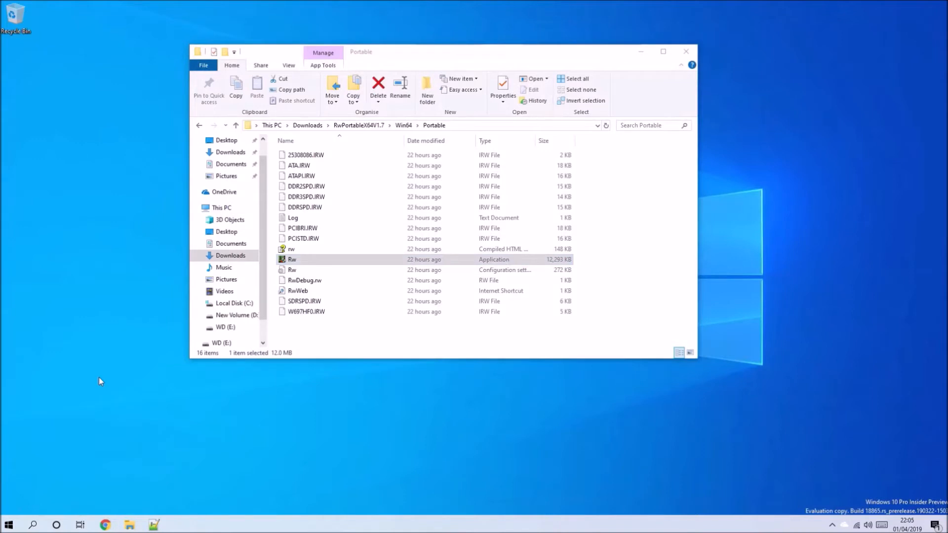
left_click(131, 521)
left_click(132, 521)
left_click(132, 521)
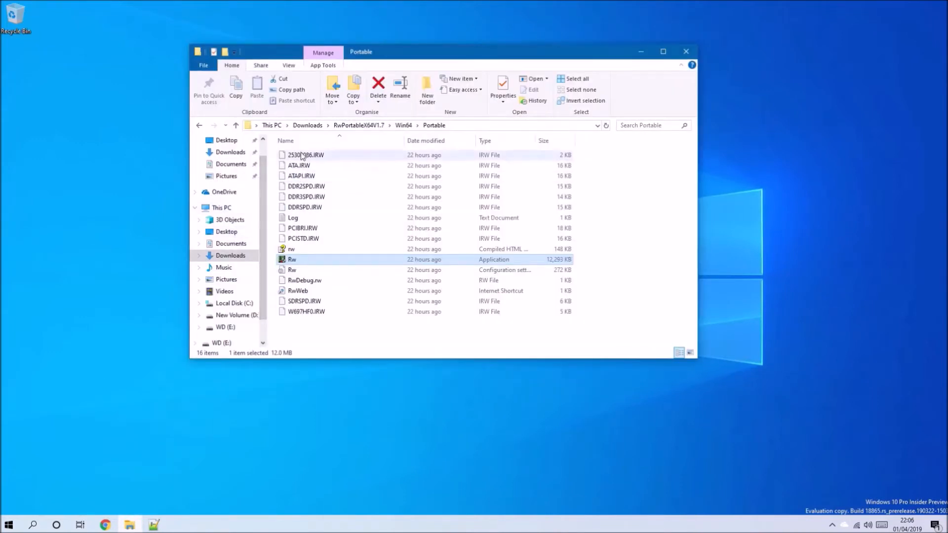
left_click(307, 126)
left_click(320, 206)
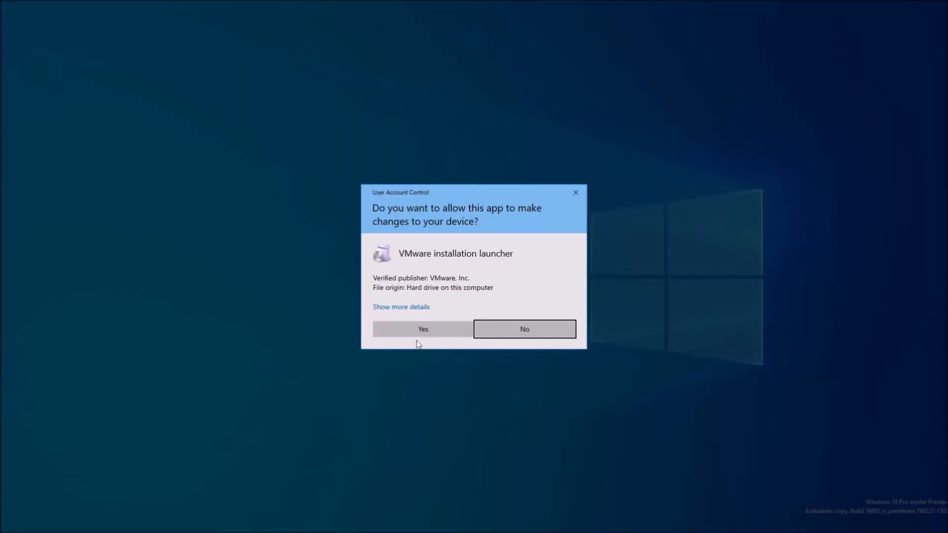
left_click(420, 330)
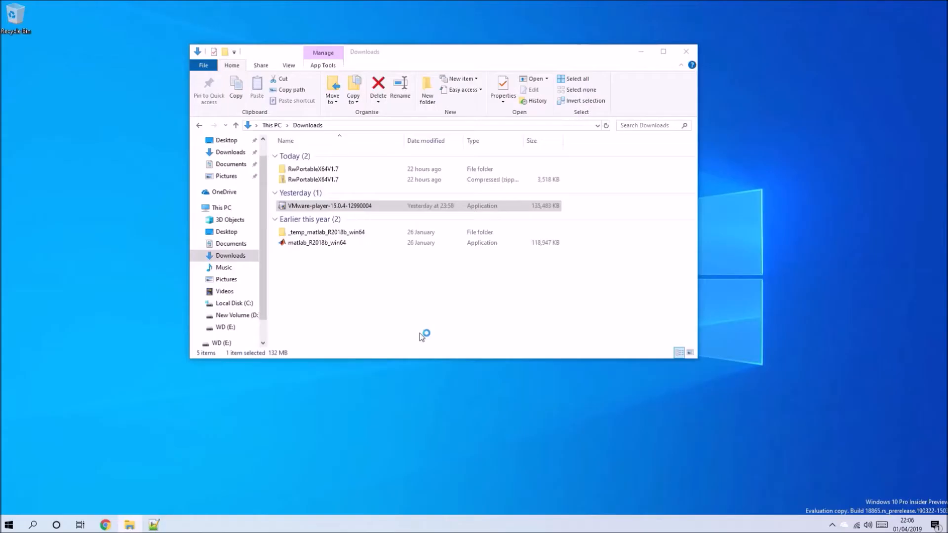
left_click(638, 51)
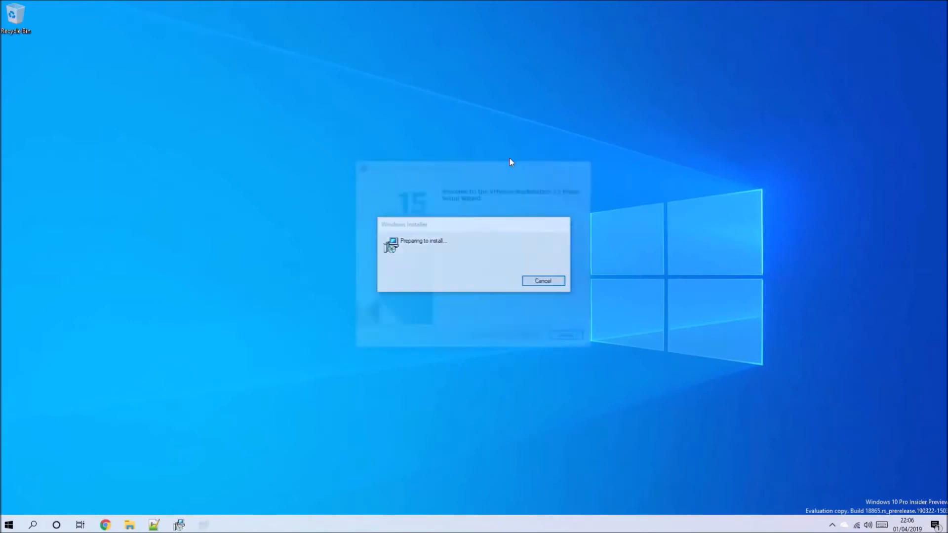
Install VMware Workstation 15 Player, accepting the license agreement, keeping the default user experience settings, and omitting the desktop shortcut
left_click(516, 340)
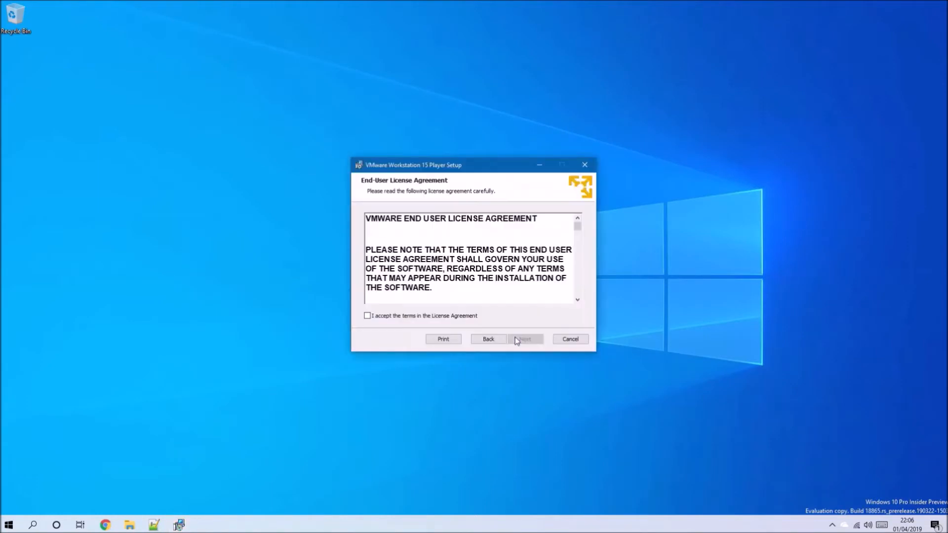
left_click(464, 317)
left_click(521, 340)
left_click(521, 340)
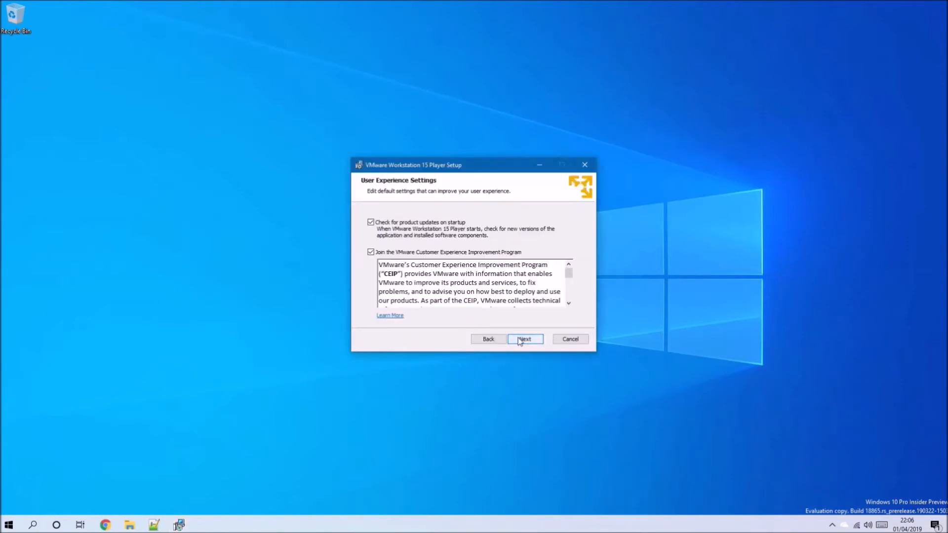
left_click(520, 340)
left_click(391, 241)
left_click(531, 341)
left_click(530, 341)
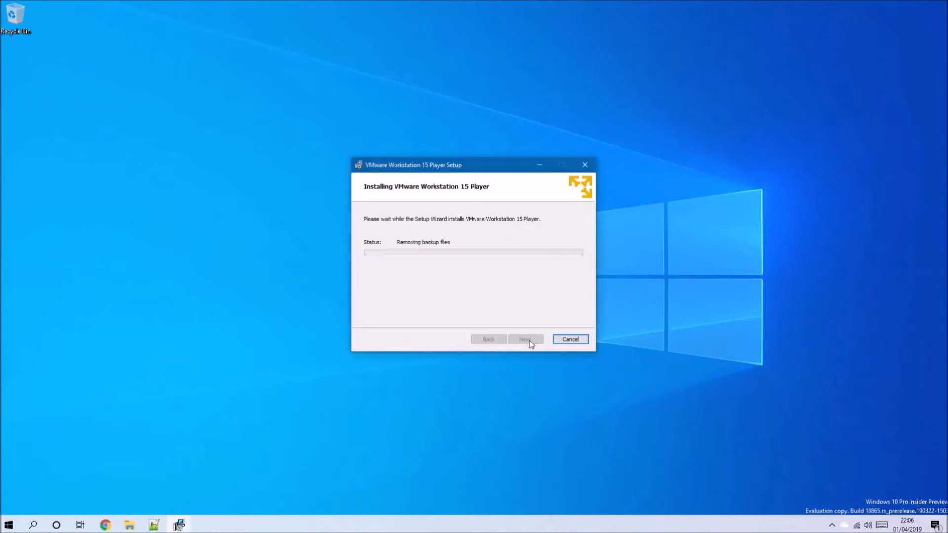
left_click(570, 340)
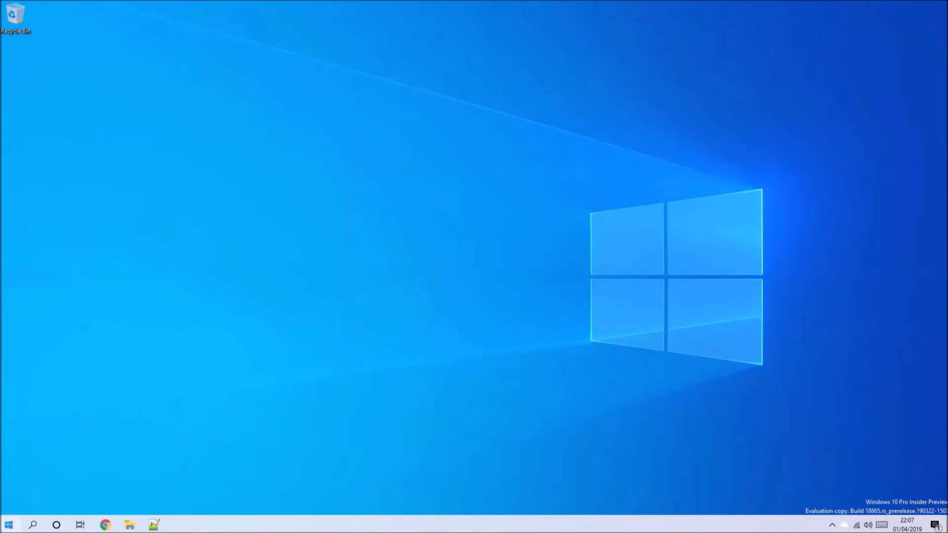
Launch VMware Workstation 15 Player from the VMware folder among the installed apps
left_click(9, 525)
left_click(10, 60)
scroll(345, 285, "down", 5)
scroll(344, 285, "down", 5)
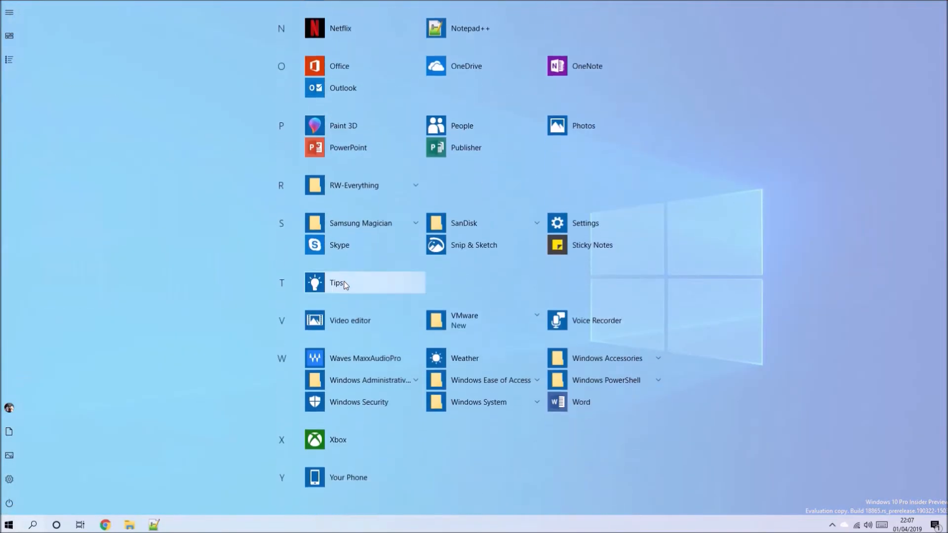
left_click(442, 320)
left_click(373, 353)
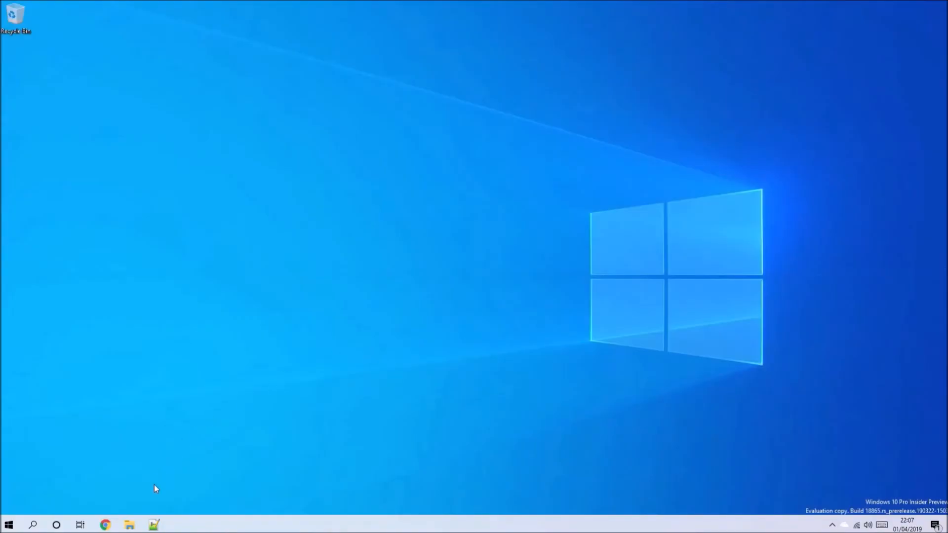
Bring back the Downloads folder window, minimize VMware Player, and inspect the contents of OptiPlex7040VM on the WD (E:) drive
left_click(130, 525)
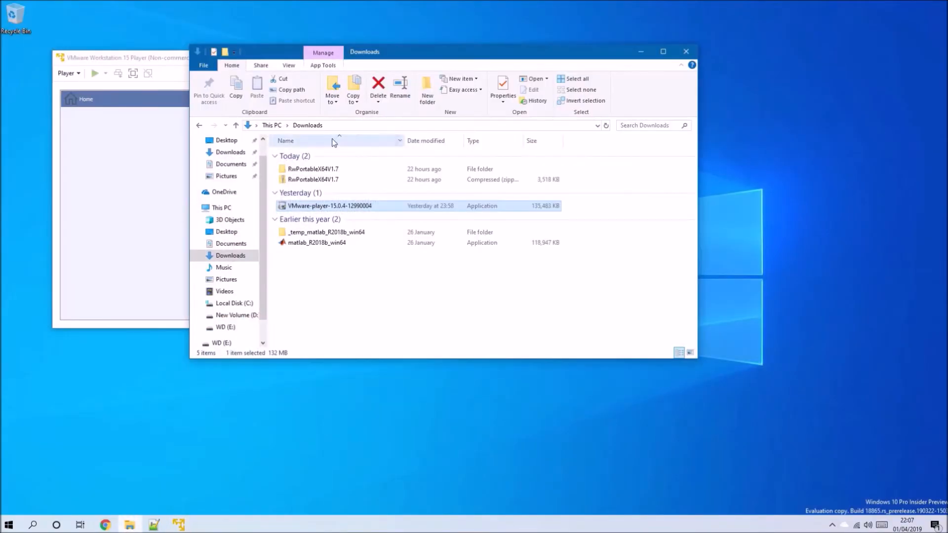
left_click(159, 68)
left_click(333, 50)
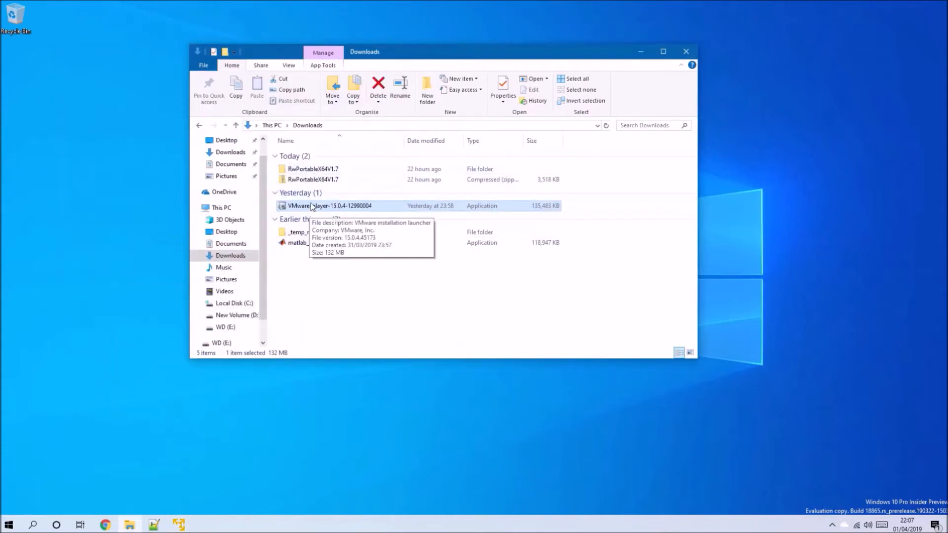
left_click(239, 328)
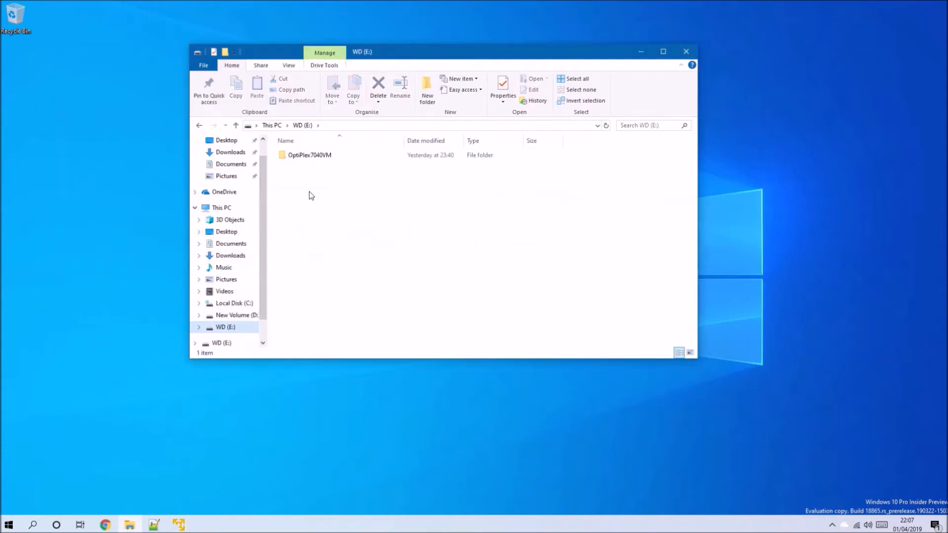
double_click(313, 158)
double_click(313, 159)
key("BackSpace")
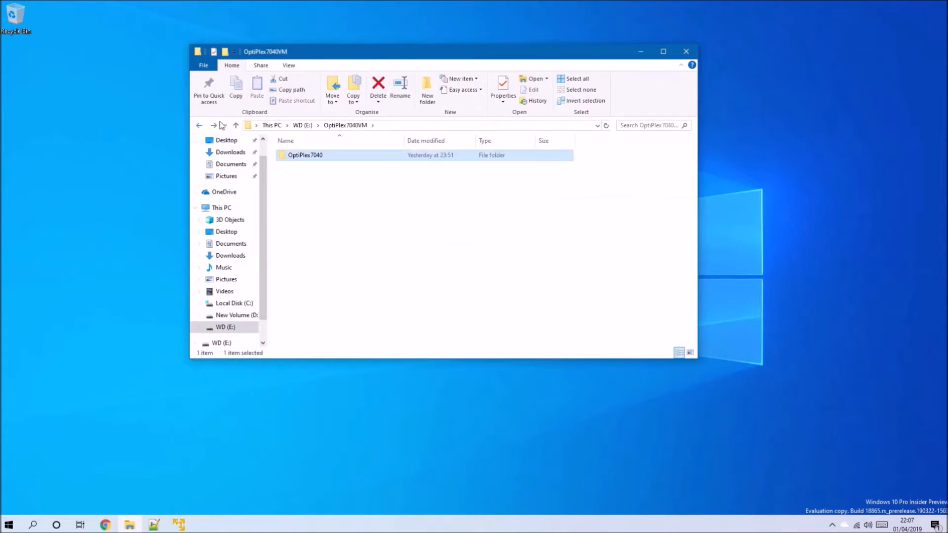
key("BackSpace")
Copy the OptiPlex7040VM folder from WD (E:) to New Volume (D:)
right_click(284, 156)
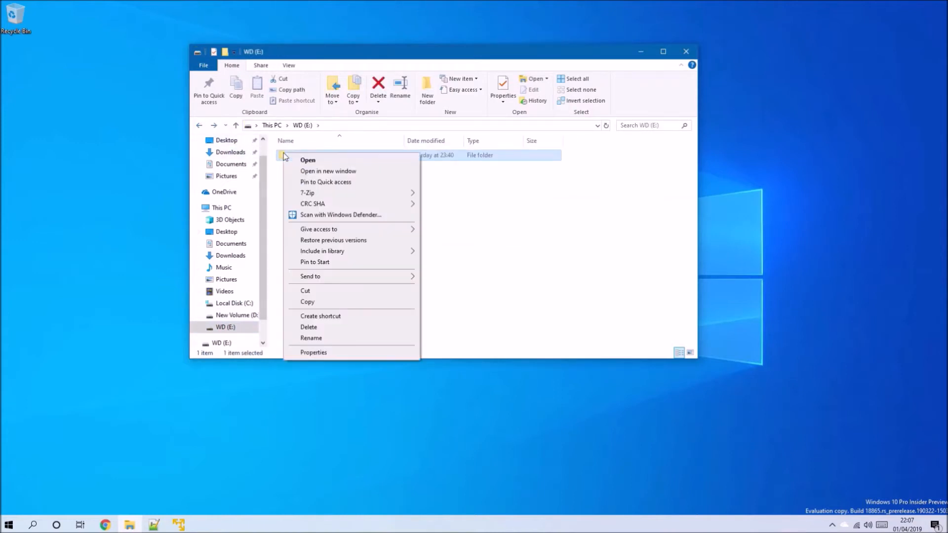
left_click(312, 300)
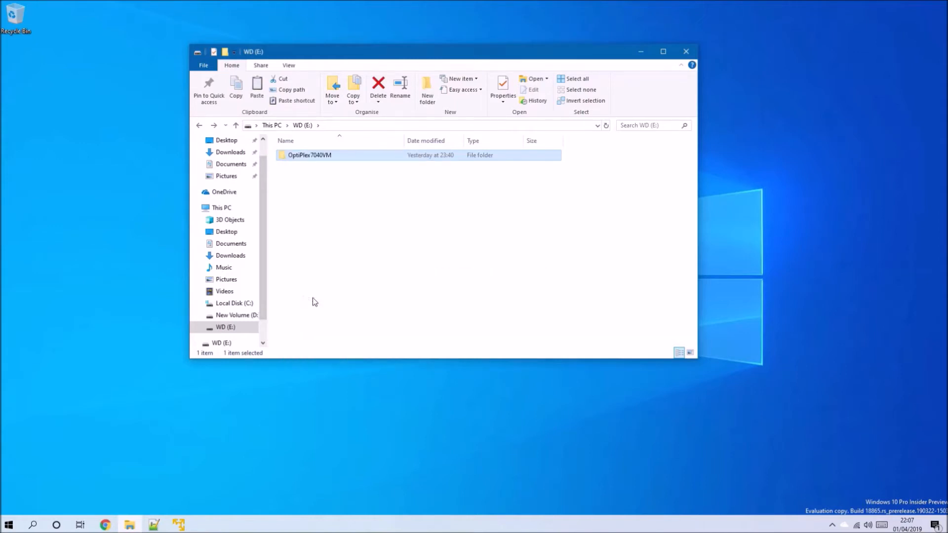
left_click(248, 314)
right_click(316, 206)
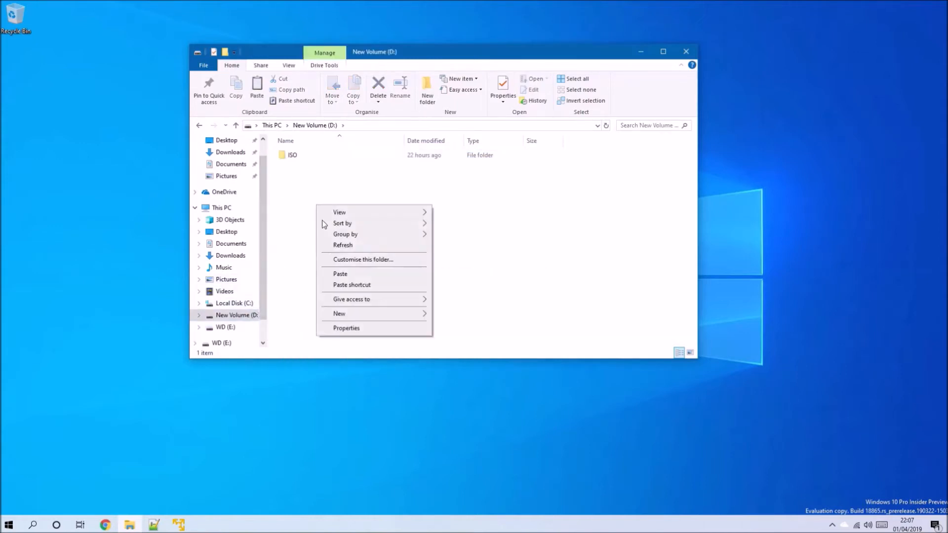
left_click(331, 274)
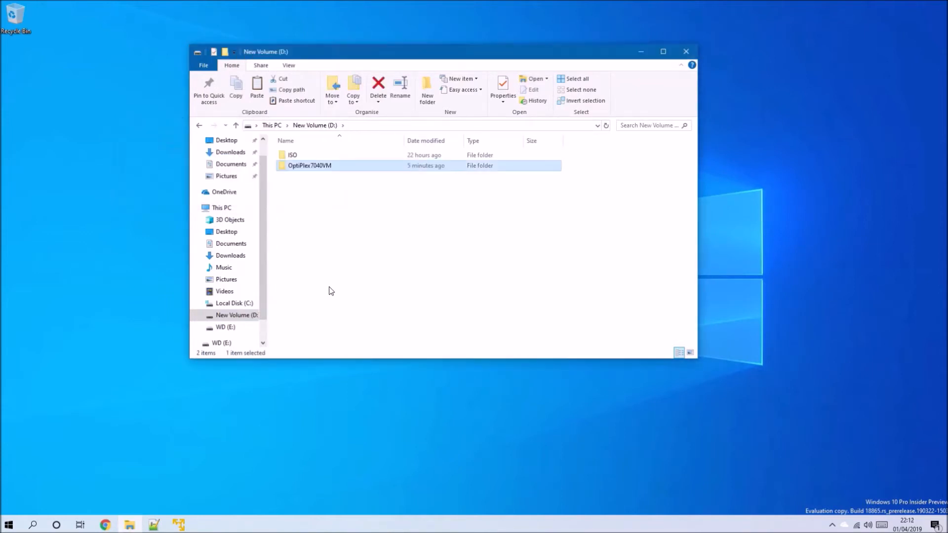
Open the OptiPlex7040 folder inside the copied OptiPlex7040VM folder, widen the Type column, and open the virtual machine configuration file in Notepad++
double_click(453, 166)
double_click(364, 157)
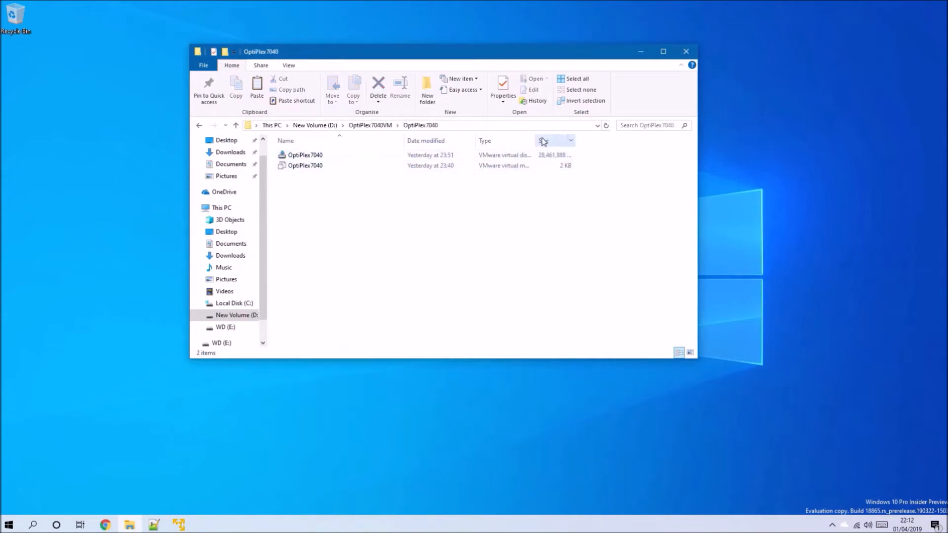
double_click(534, 141)
left_click(329, 168)
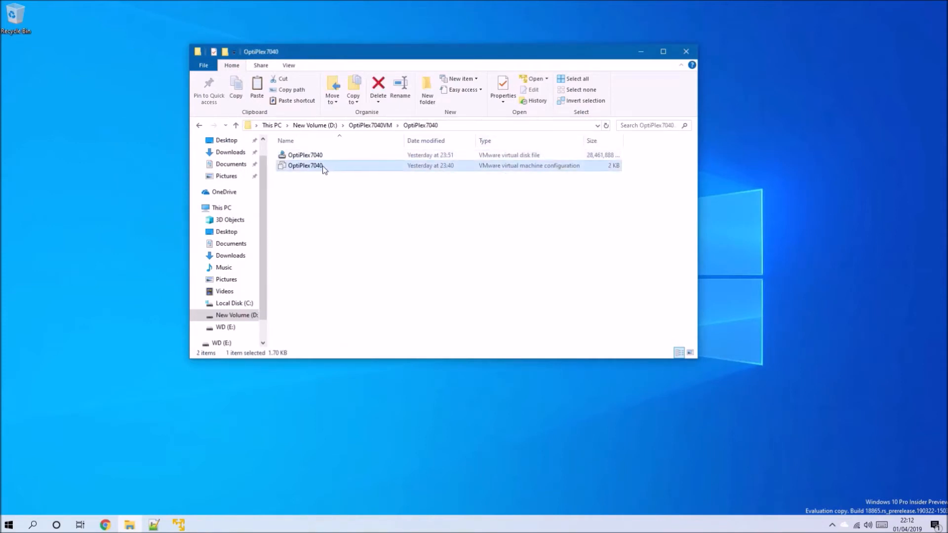
right_click(322, 166)
left_click(365, 218)
scroll(277, 372, "down", 1)
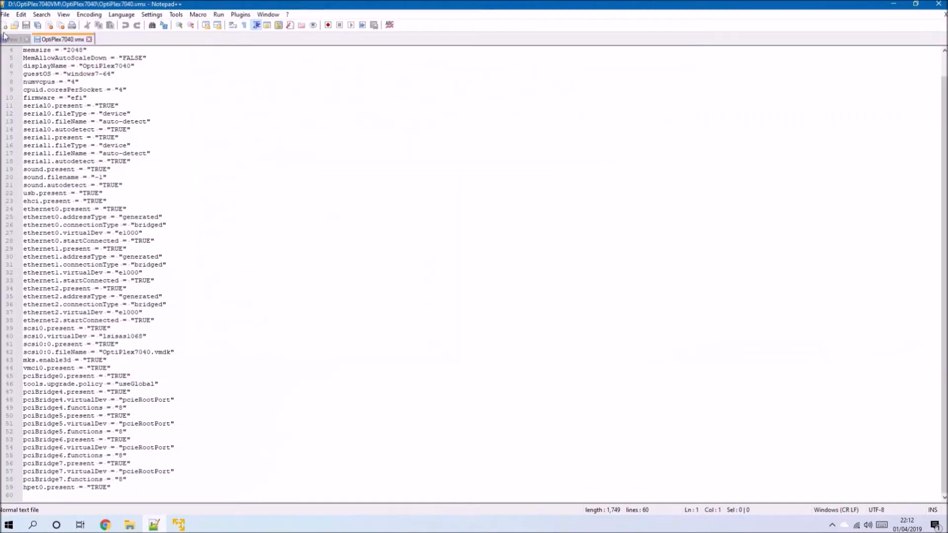
Copy the acpi.passthru.slic, acpi.passthru.slicvendor and SMBIOS.reflecthost "TRUE" lines from the new 1 document to the end of OptiPlex7040.vmx
left_click(13, 39)
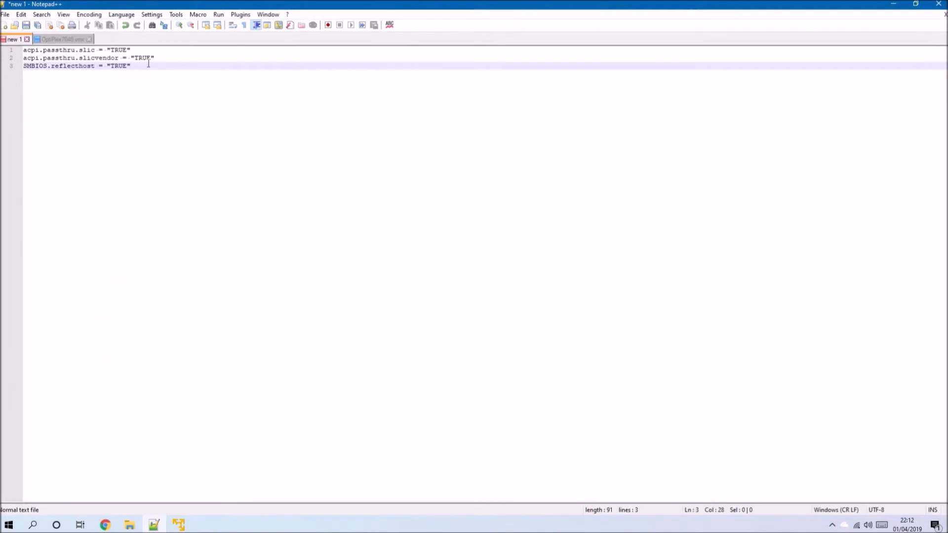
left_click_drag(149, 66, 24, 53)
right_click(42, 63)
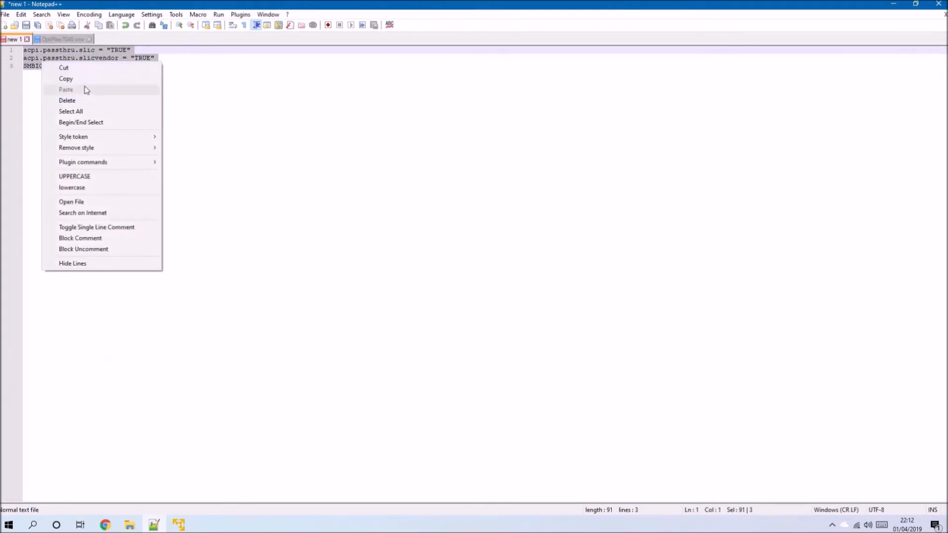
left_click(84, 78)
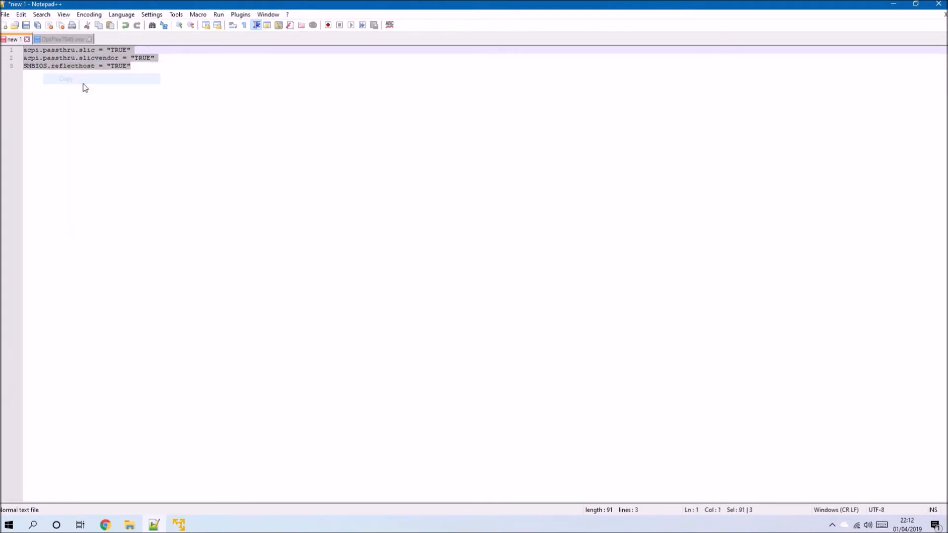
left_click(61, 40)
left_click(49, 495)
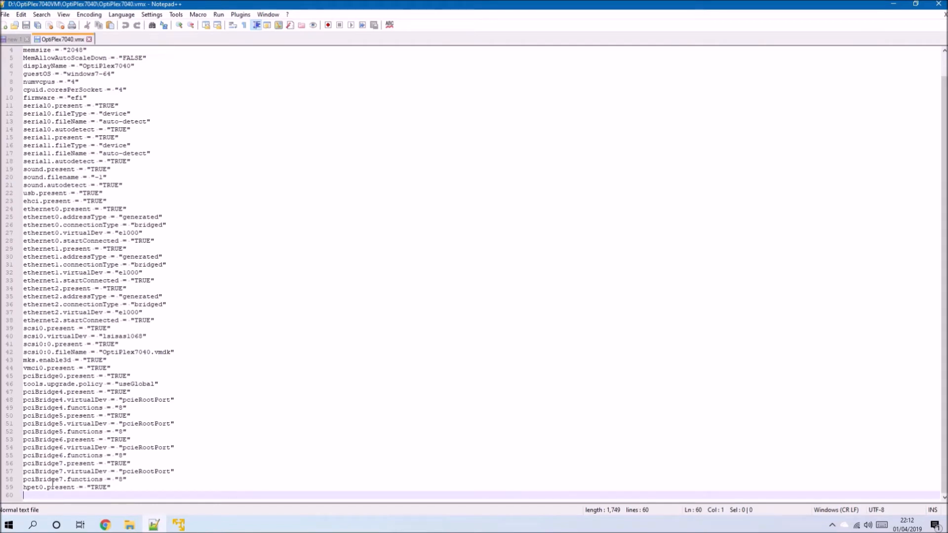
right_click(55, 494)
left_click(117, 314)
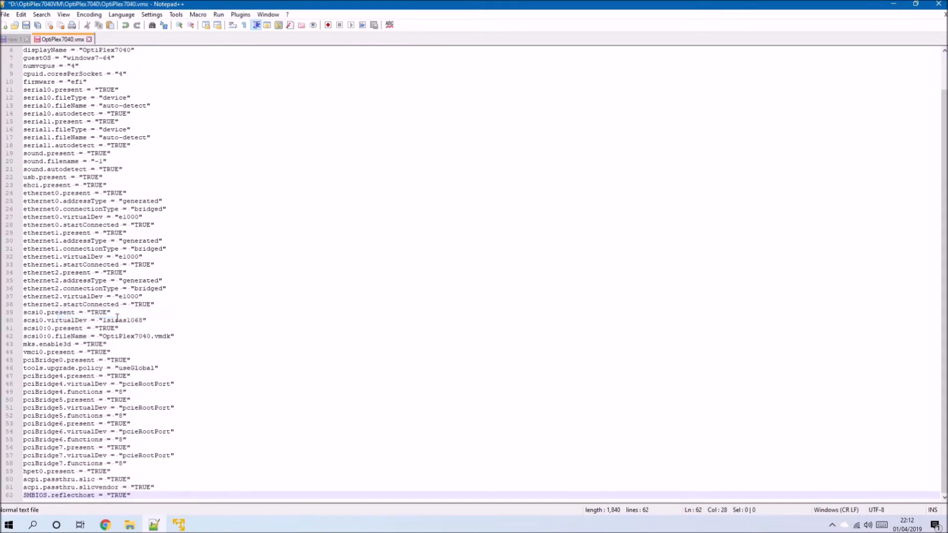
Save and close OptiPlex7040.vmx, and minimize Notepad++
left_click(28, 26)
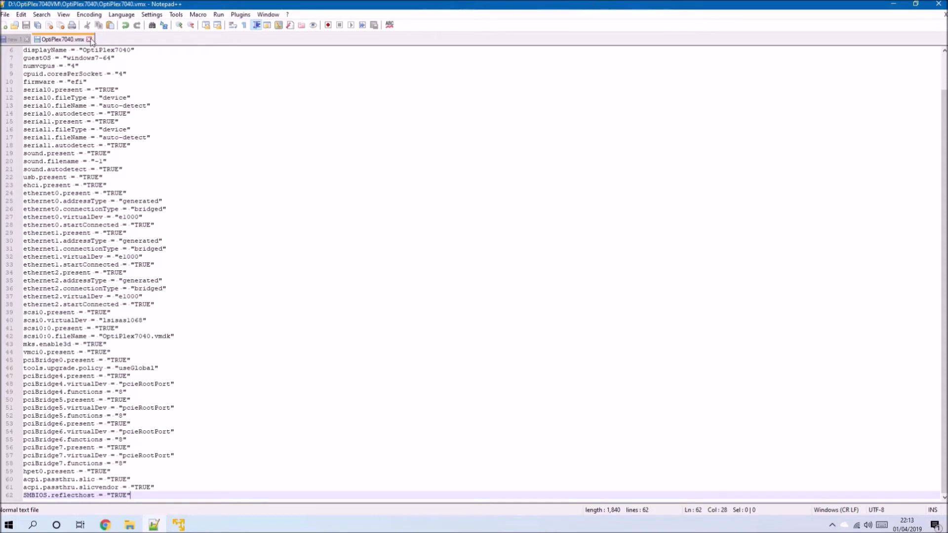
left_click(90, 39)
left_click(893, 4)
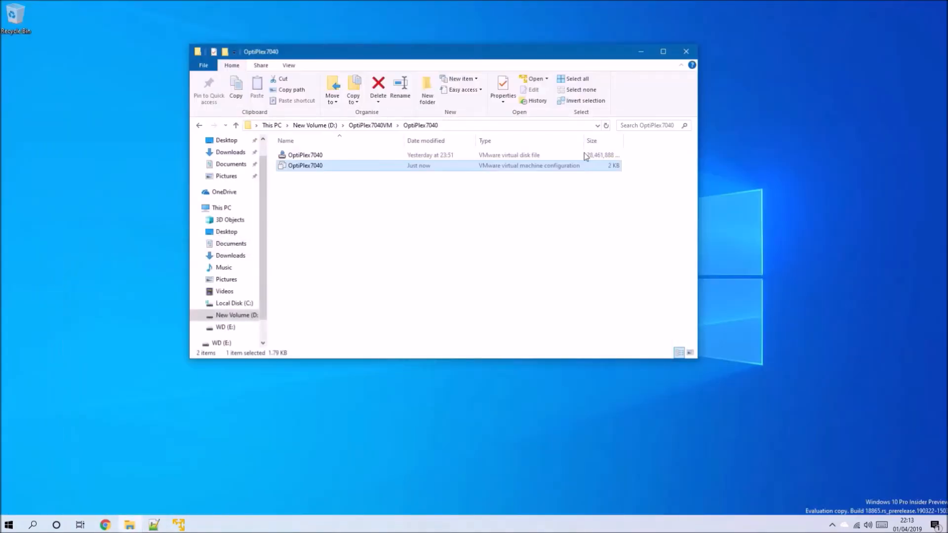
Start the OptiPlex7040 virtual machine from its configuration file in VMware Player, minimize the folder window, and maximize the Player window
right_click(317, 167)
left_click(354, 176)
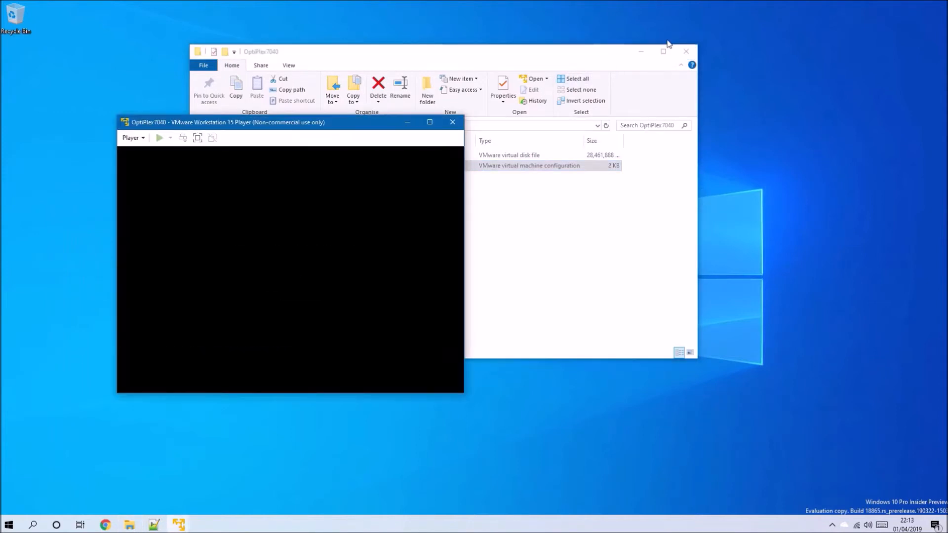
left_click(641, 52)
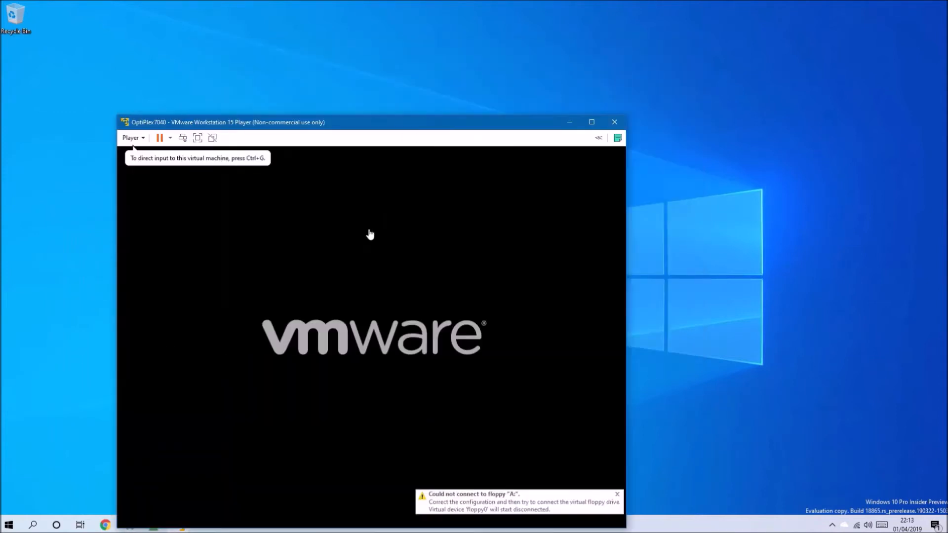
double_click(392, 124)
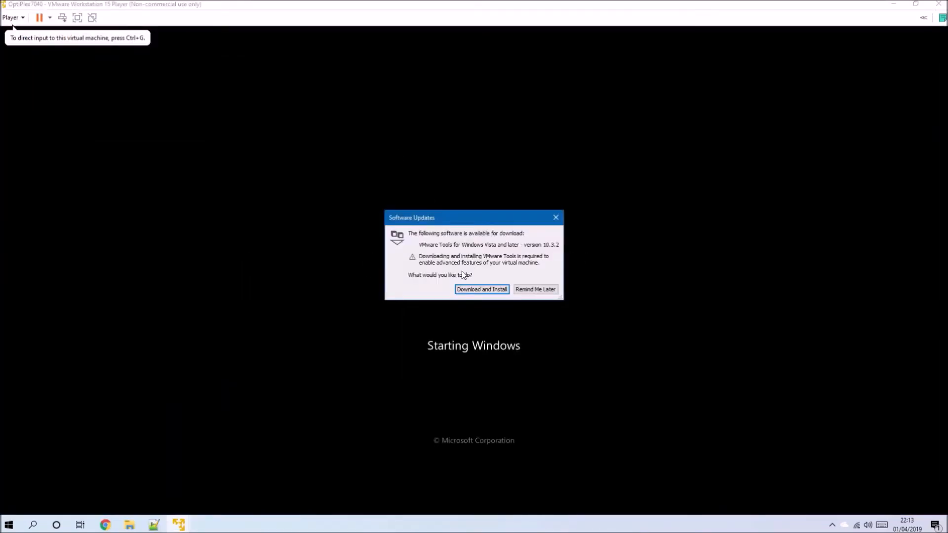
Download and install the offered VMware Tools update, allowing VMware to make changes, and sign in to the Windows 7 guest
left_click(464, 288)
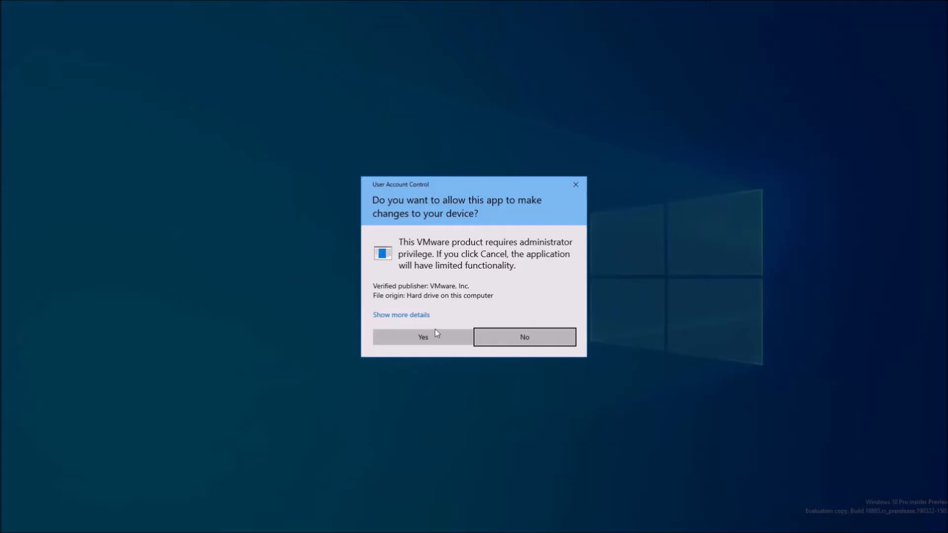
left_click(435, 332)
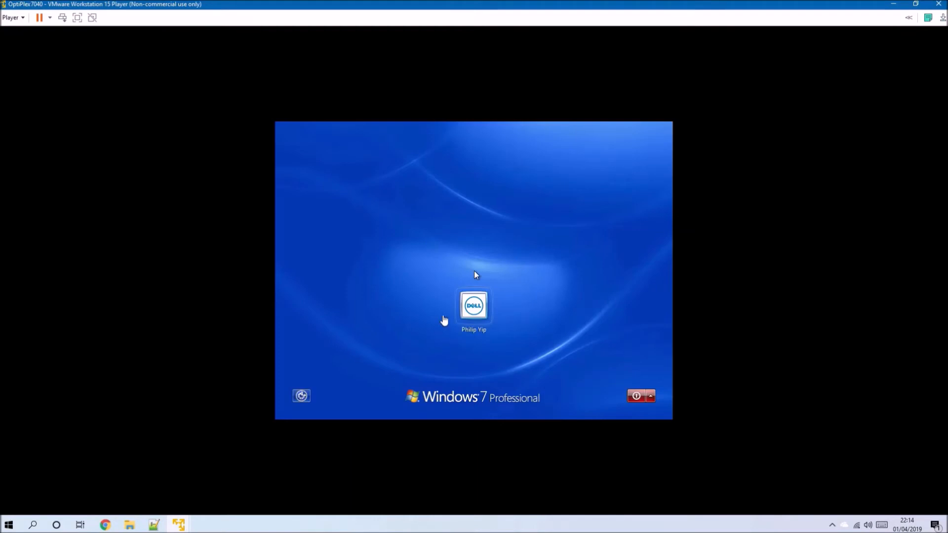
left_click(473, 307)
left_click(475, 302)
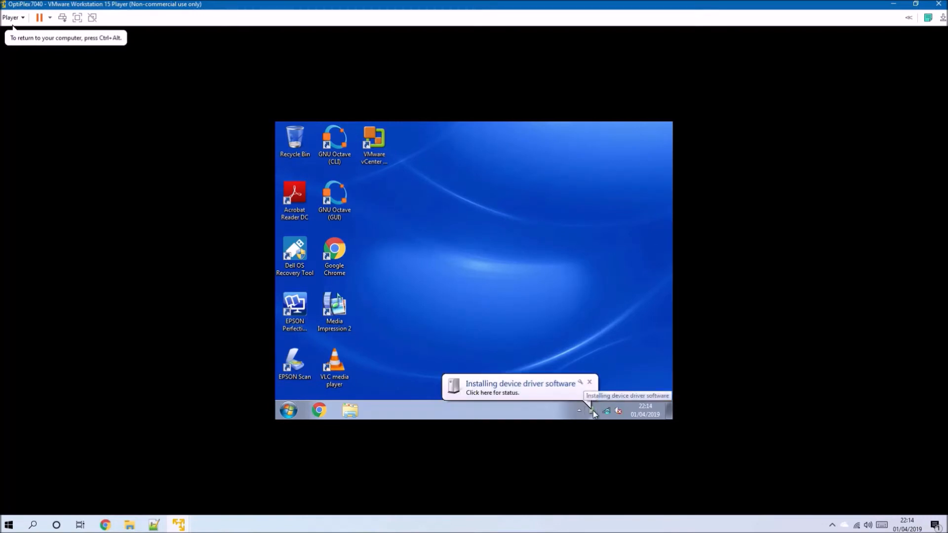
Check the device driver installation status in the Windows 7 guest and dismiss it
right_click(593, 409)
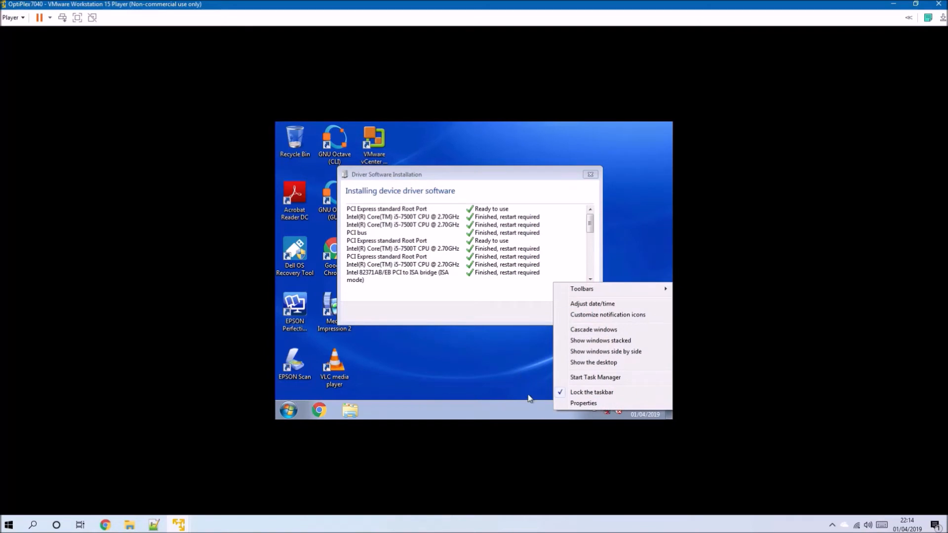
left_click(583, 405)
left_click(600, 389)
left_click(576, 311)
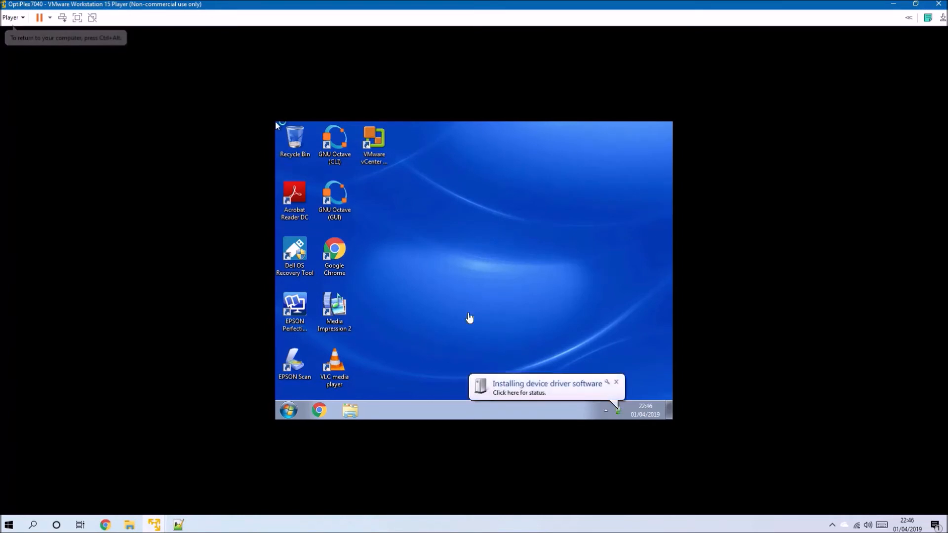
Add an auto-detected CD/DVD drive to the virtual machine's hardware, and decline connecting it at every power-on
left_click(18, 18)
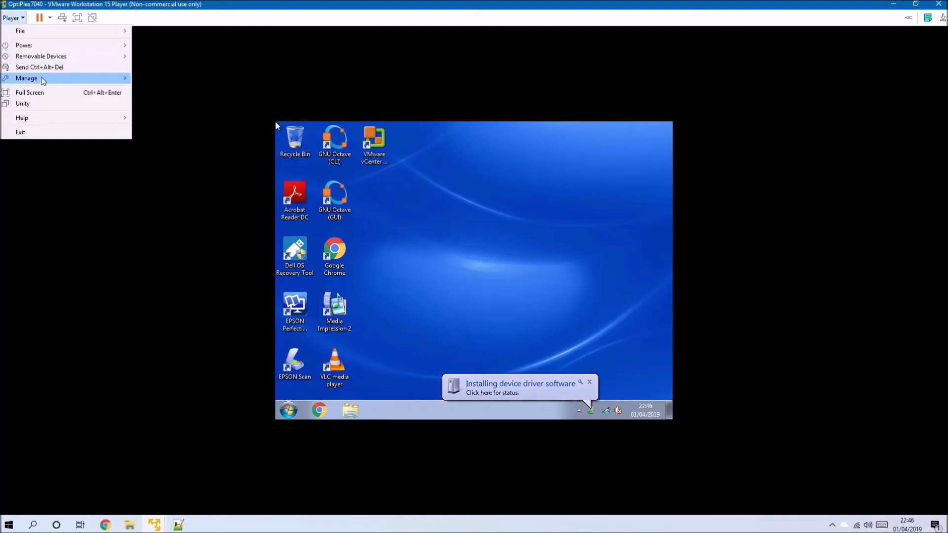
mouse_move(43, 78)
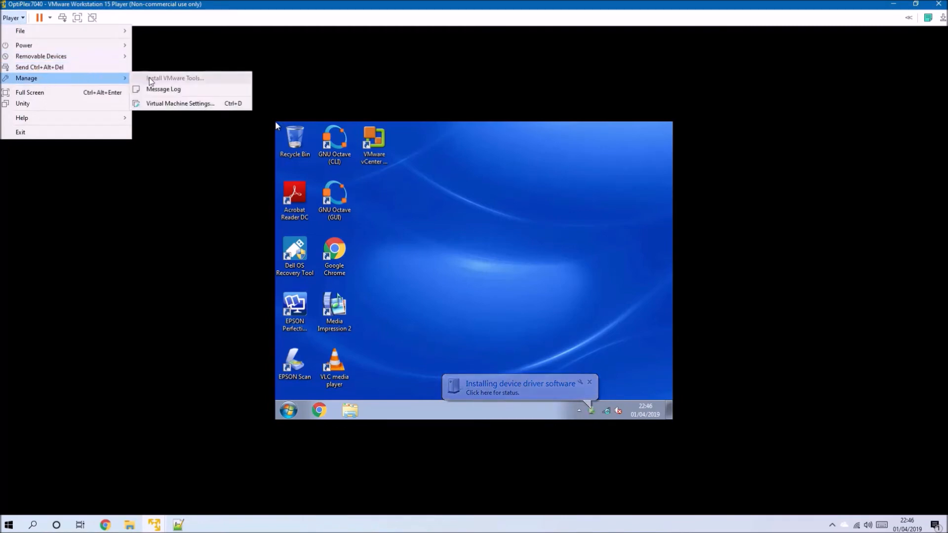
left_click(170, 104)
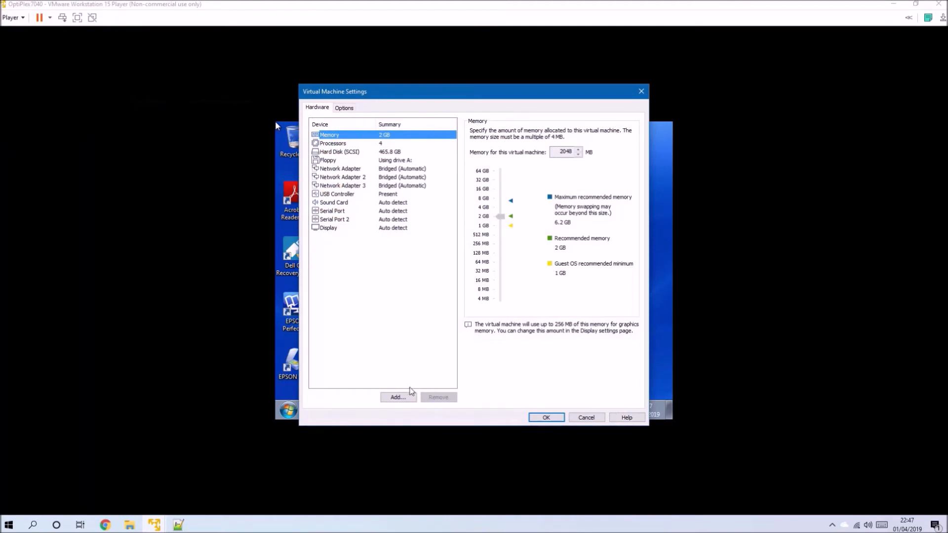
left_click(409, 398)
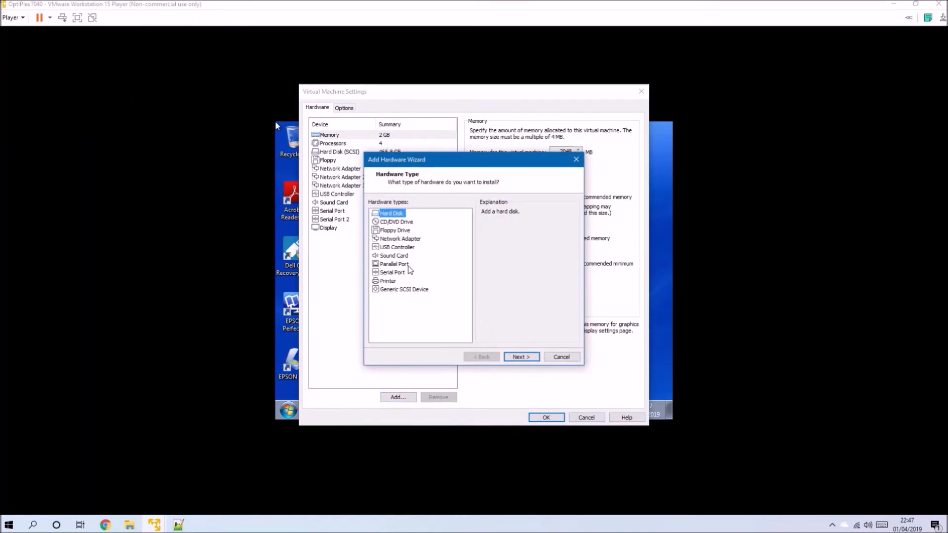
left_click(401, 223)
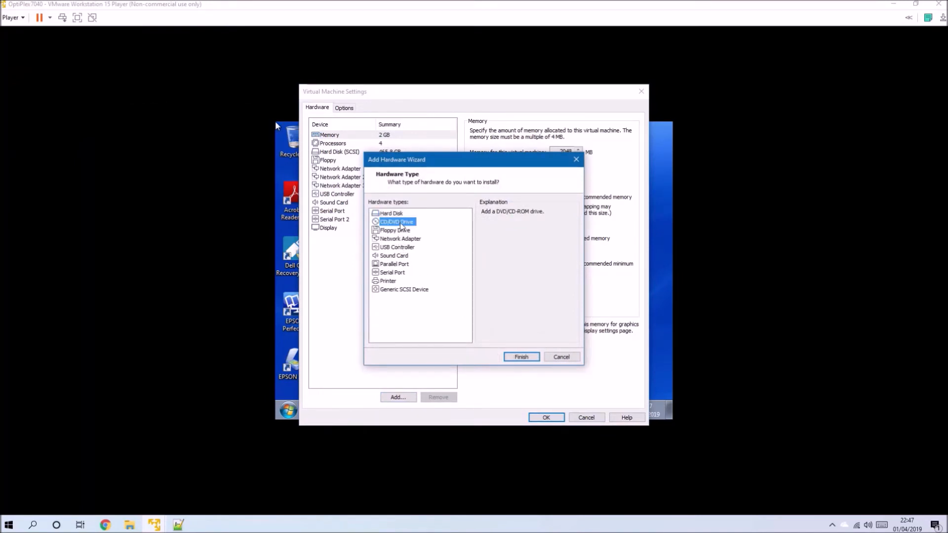
left_click(509, 357)
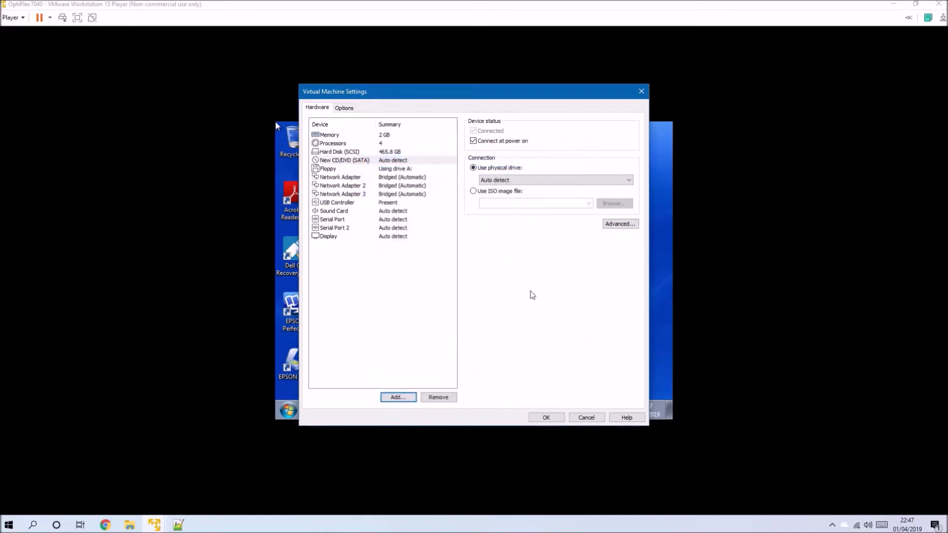
left_click(546, 417)
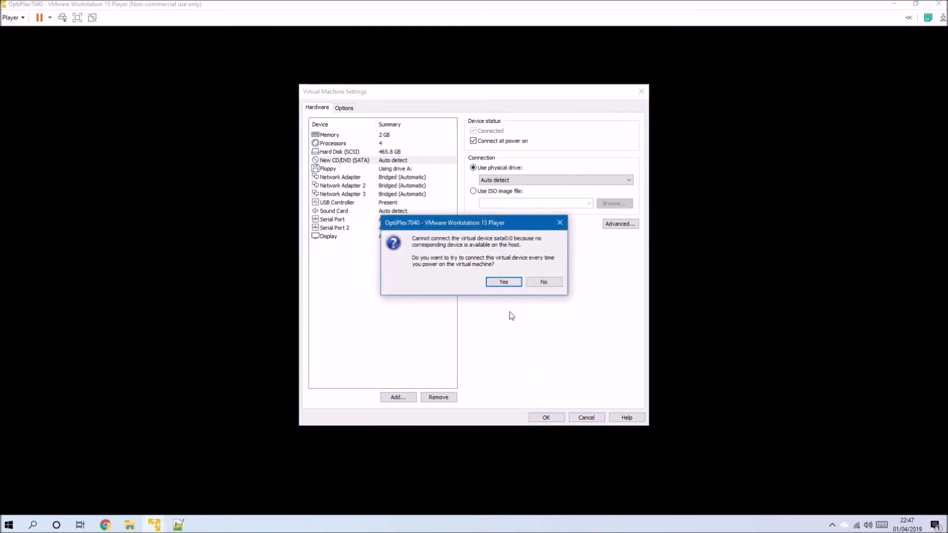
left_click(543, 284)
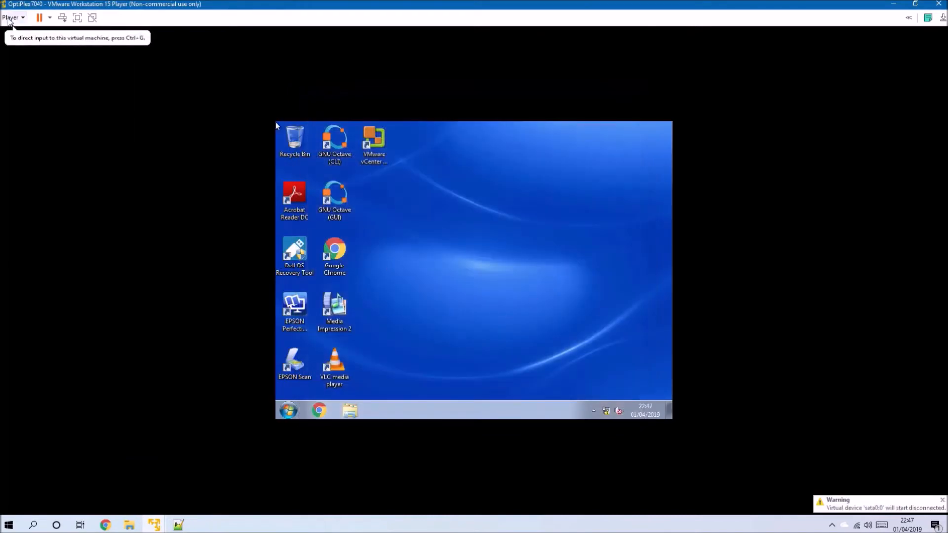
Mount the VMware Tools disc in the guest, run setup64 from the CD drive with permission to make changes, and close the folder window
left_click(11, 18)
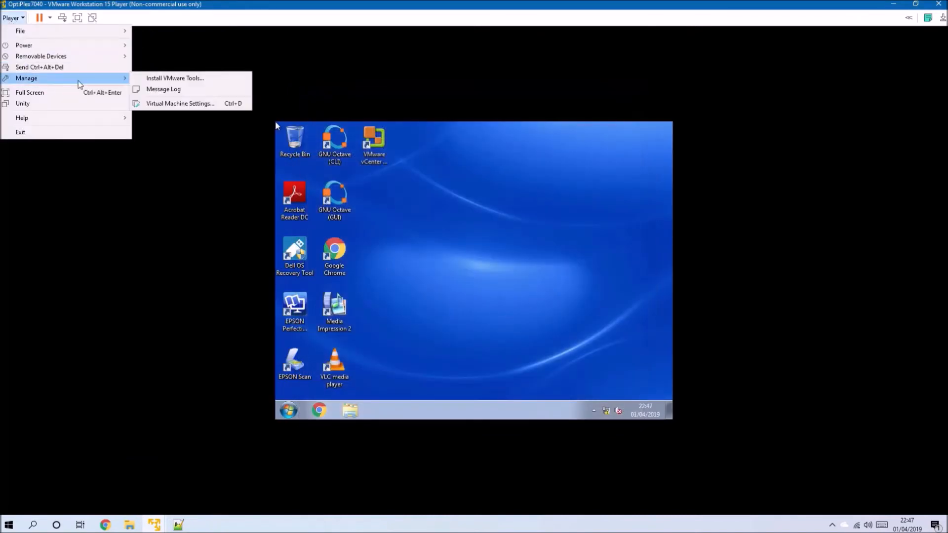
mouse_move(55, 81)
left_click(145, 79)
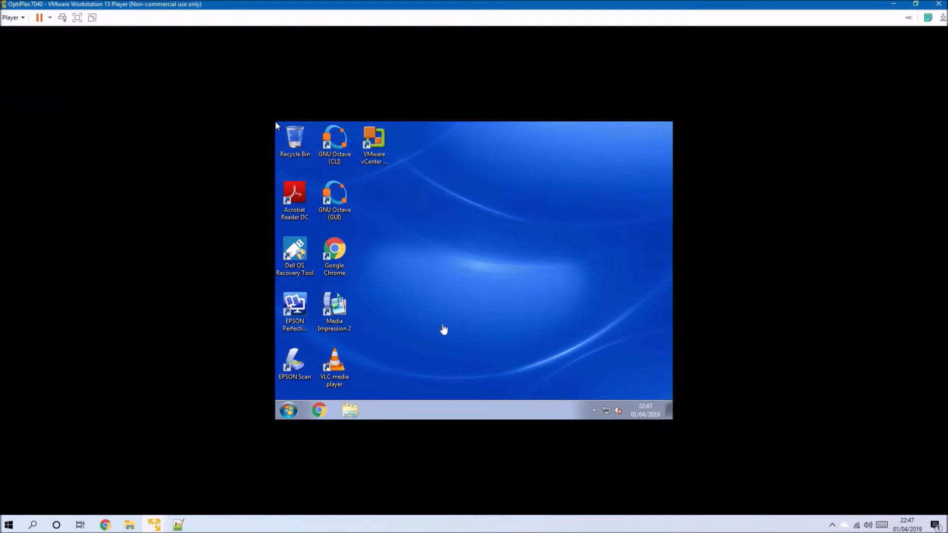
left_click(275, 123)
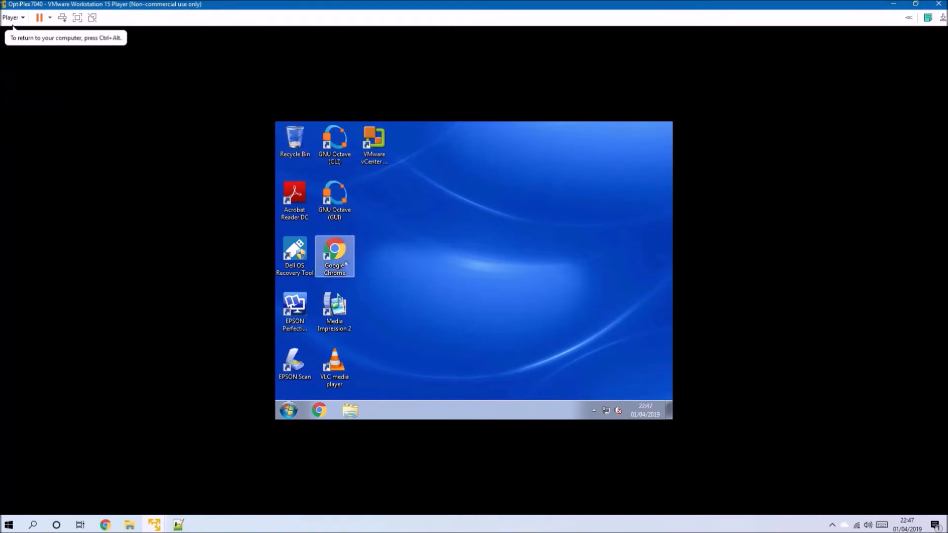
left_click(288, 410)
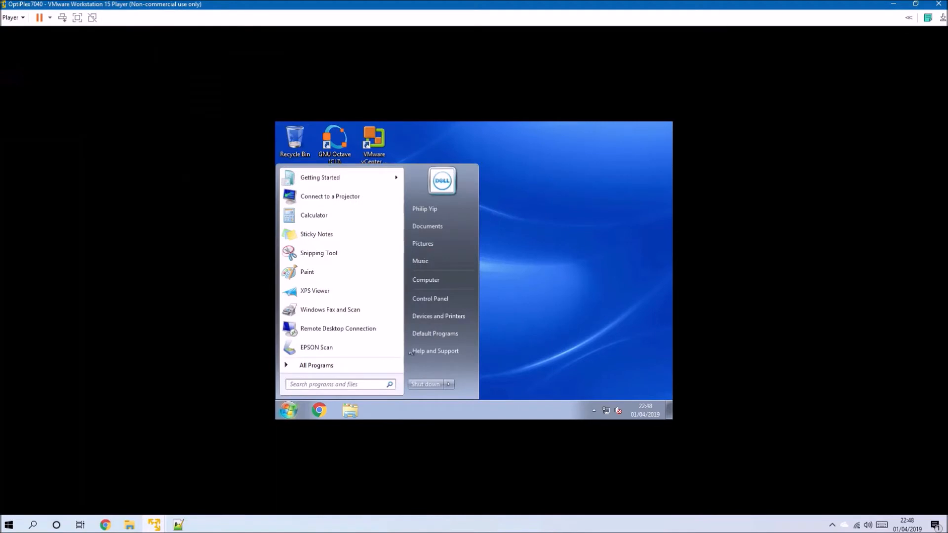
left_click(463, 275)
double_click(514, 236)
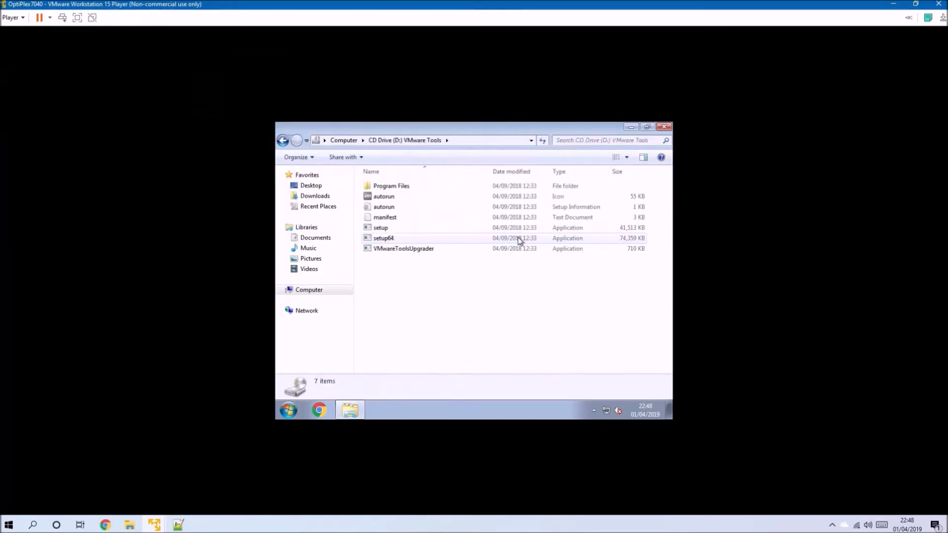
double_click(472, 238)
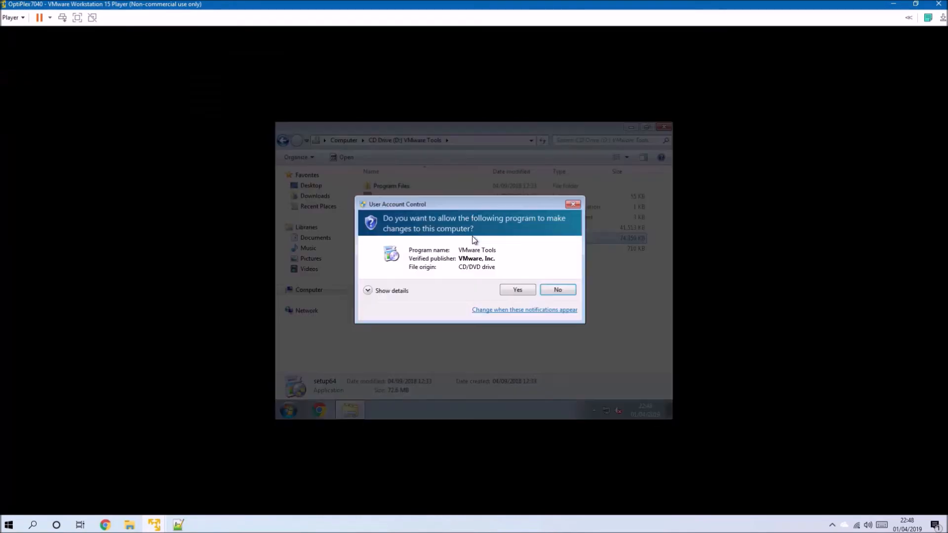
left_click(511, 292)
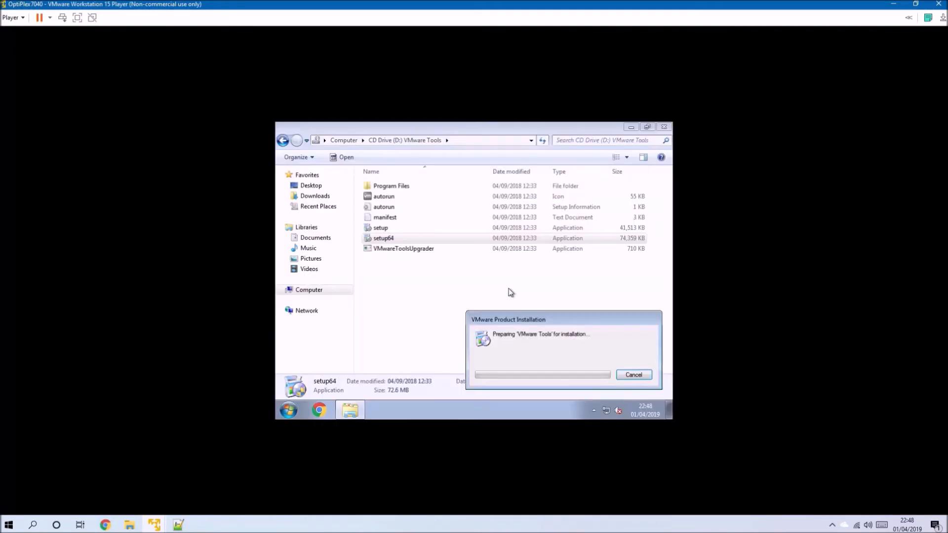
left_click(670, 123)
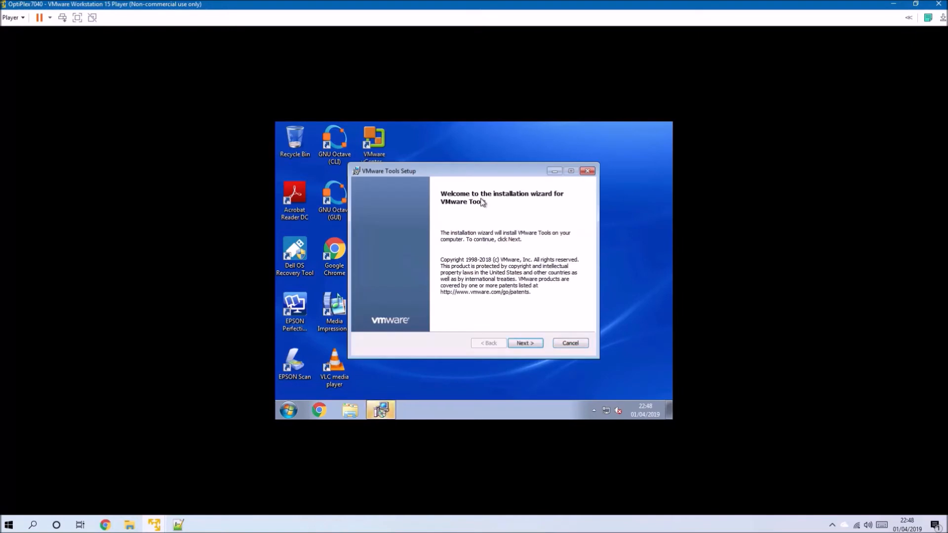
Install VMware Tools with the Typical setup type, restart the Windows 7 guest, and sign in again
left_click(523, 346)
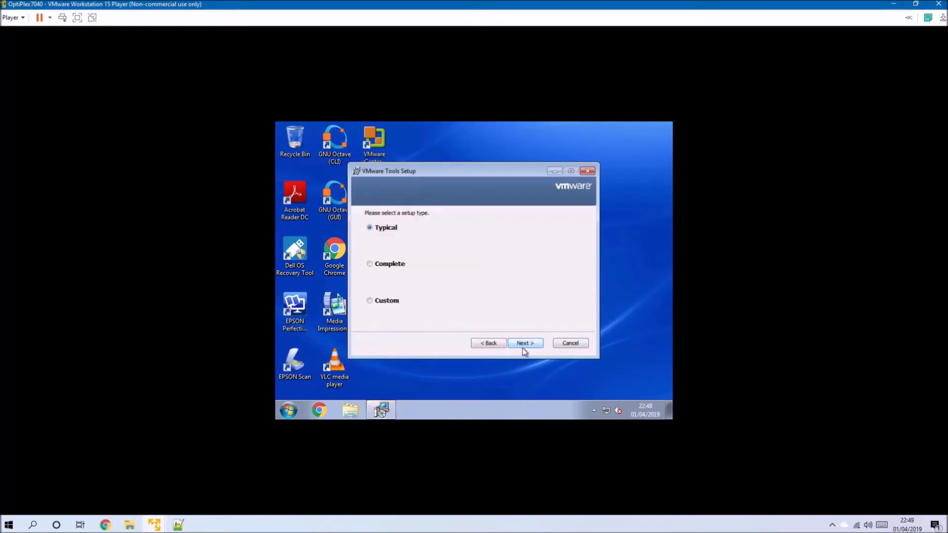
left_click(523, 346)
left_click(522, 346)
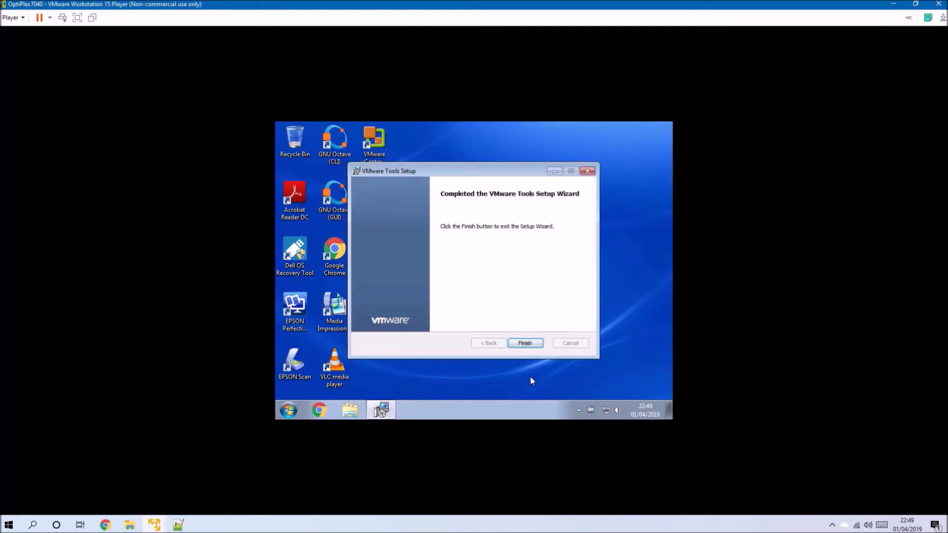
left_click(525, 342)
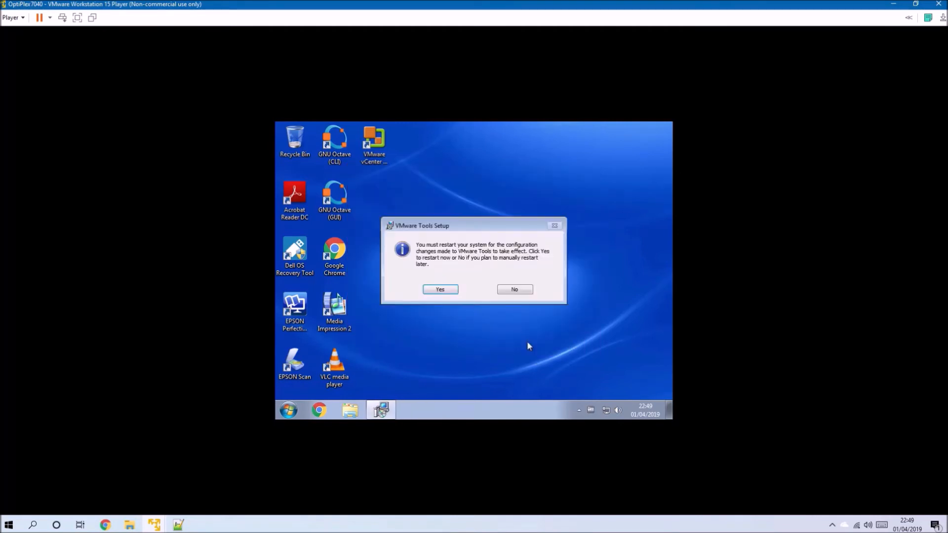
left_click(440, 289)
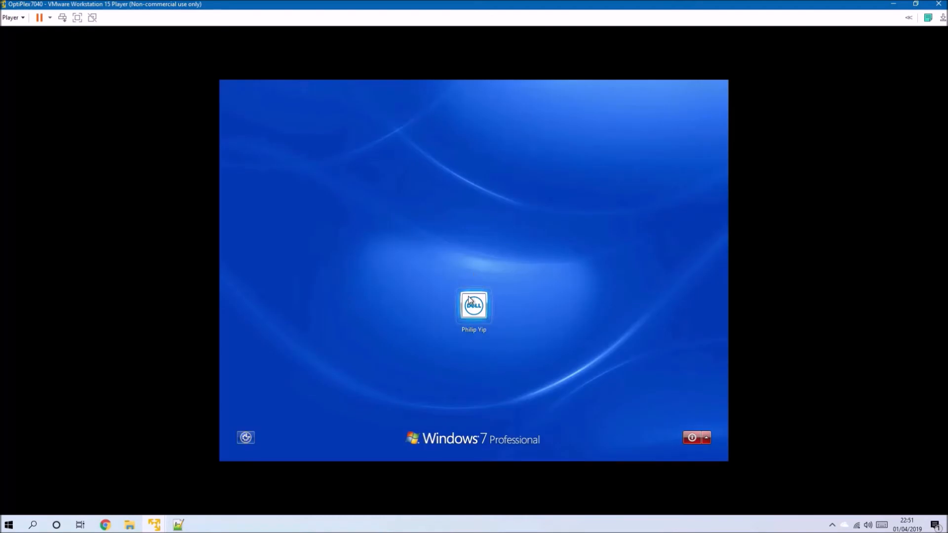
left_click(474, 310)
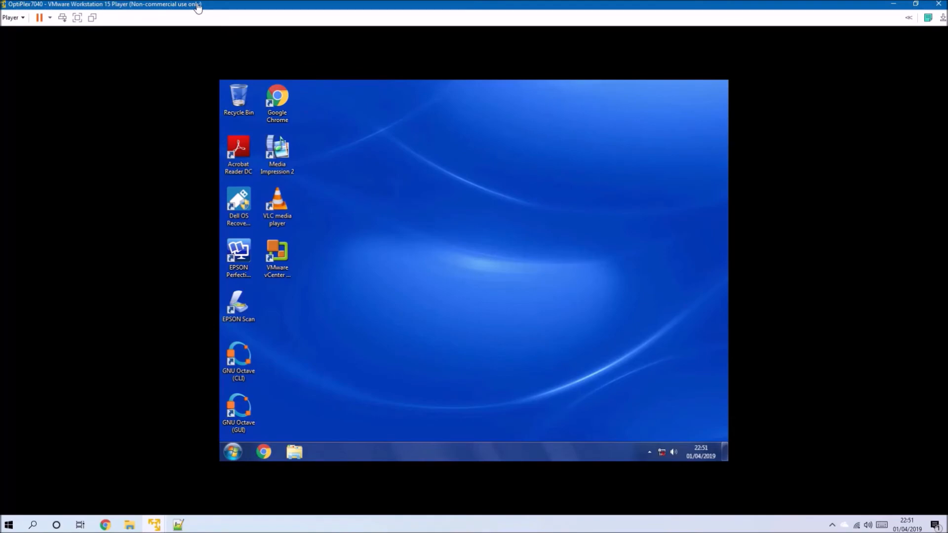
Restore and re-maximize the virtual machine window so that the guest desktop fills it
double_click(215, 4)
left_click_drag(947, 164, 947, 162)
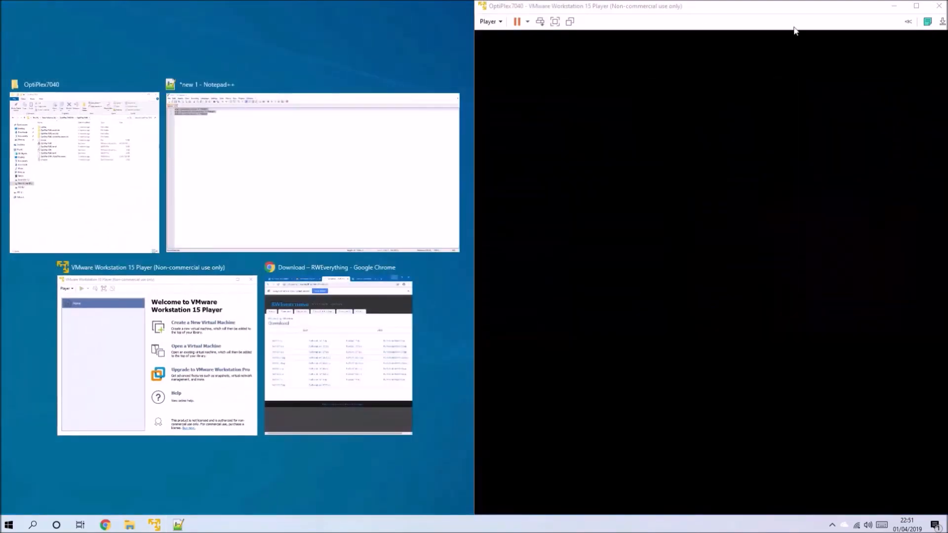
left_click(751, 4)
left_click_drag(751, 6, 467, 4)
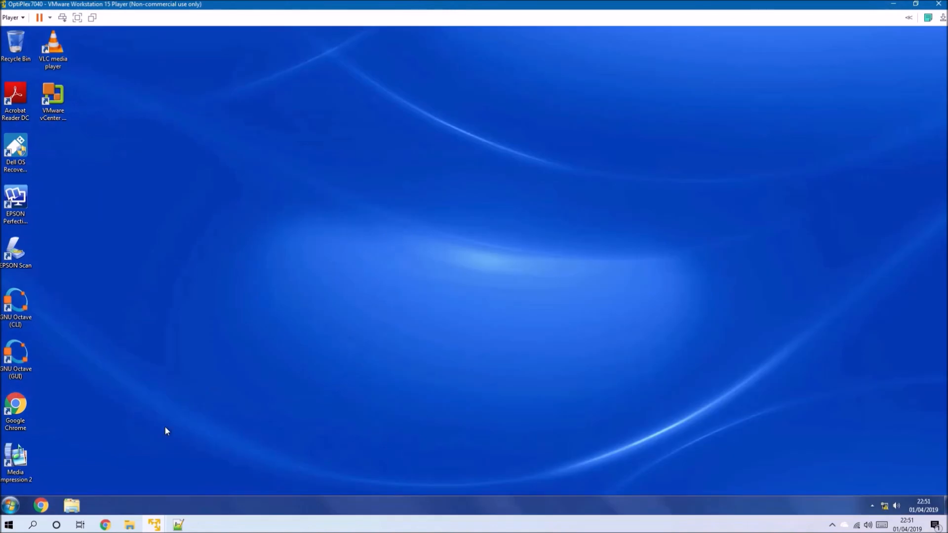
Check the guest's system properties, including manufacturer, processor and Windows activation, in a maximized window and close it
left_click(11, 504)
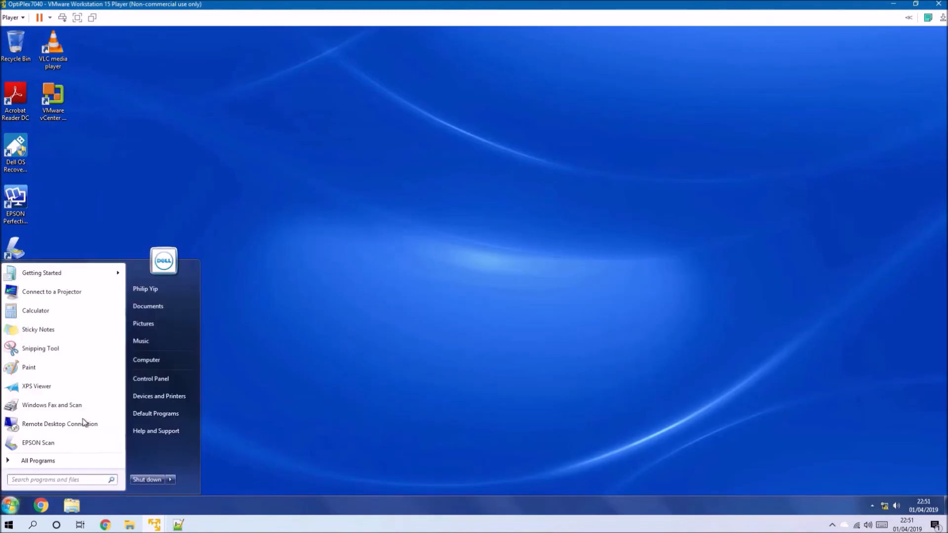
right_click(142, 364)
left_click(207, 449)
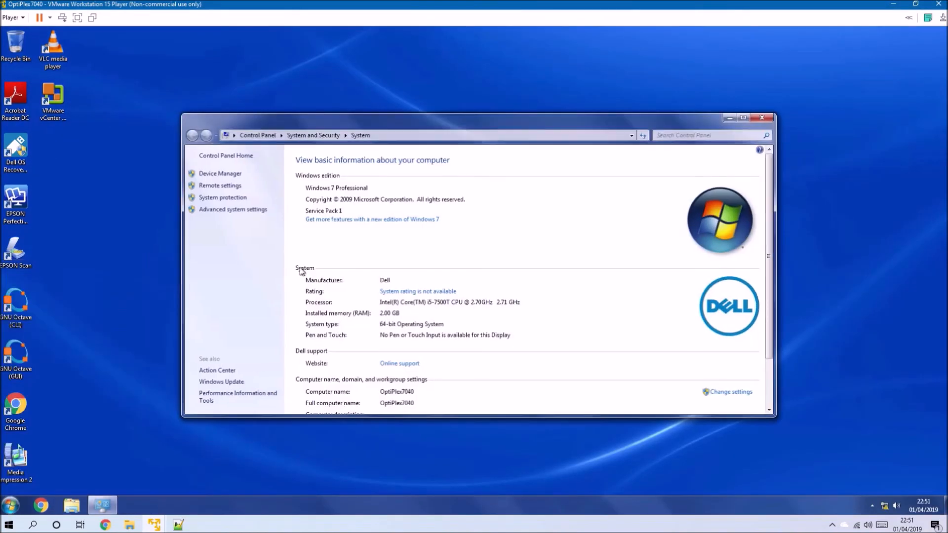
double_click(349, 127)
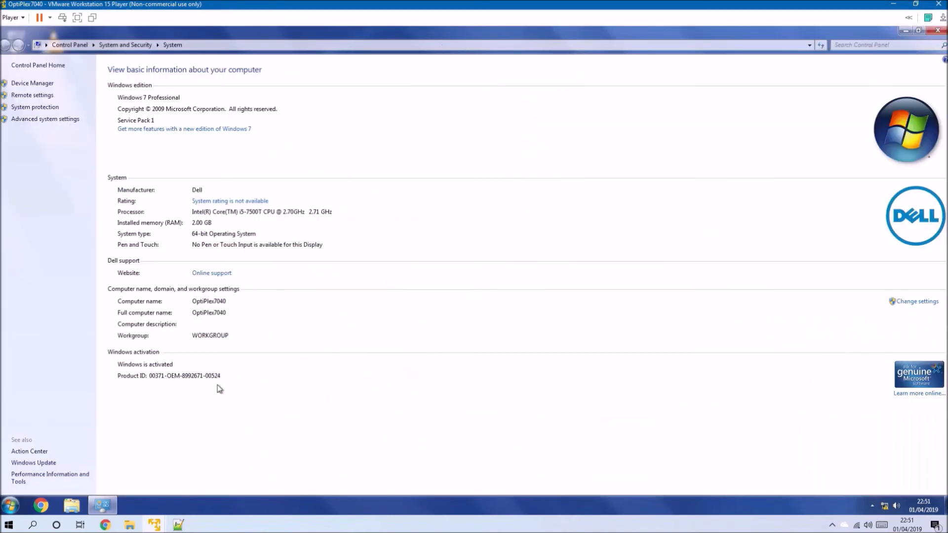
left_click(938, 30)
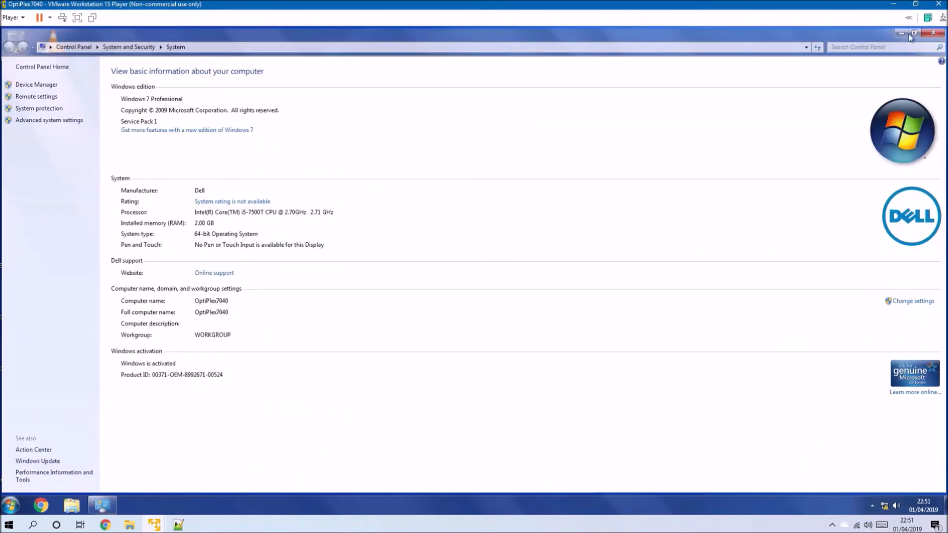
Place the virtual machine beside the host's Downloads folder, and extract the RwPortableX64V1.7 archive within the guest's Downloads folder
left_click_drag(543, 4, 0, 7)
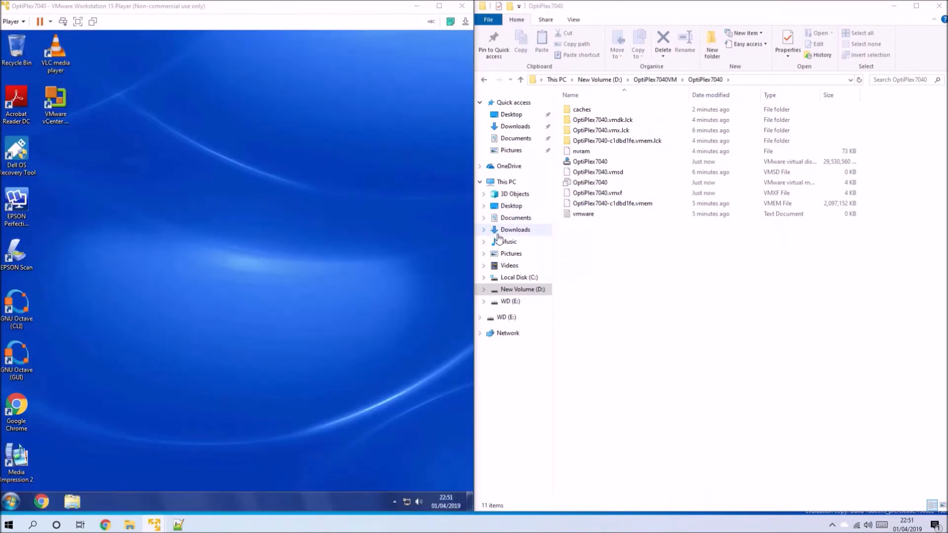
left_click(514, 230)
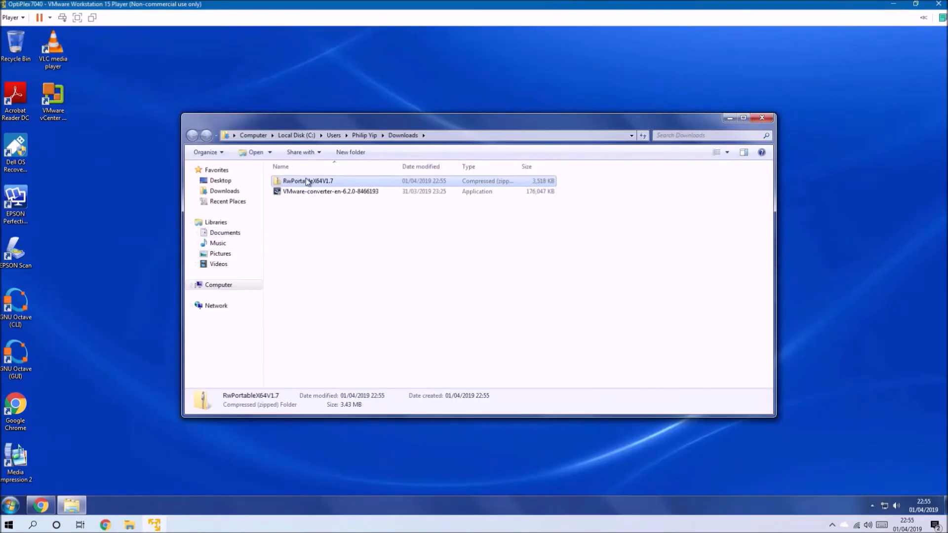
right_click(307, 181)
left_click(345, 209)
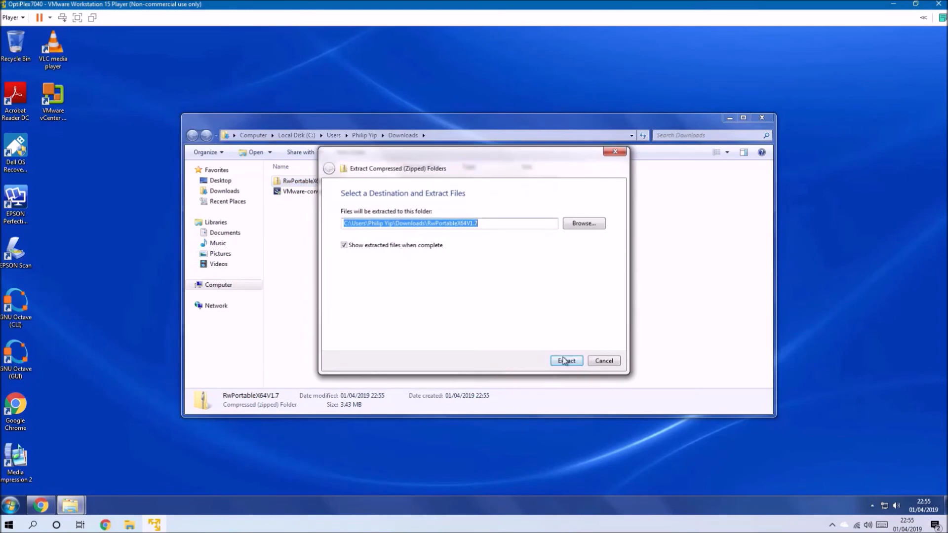
left_click(566, 361)
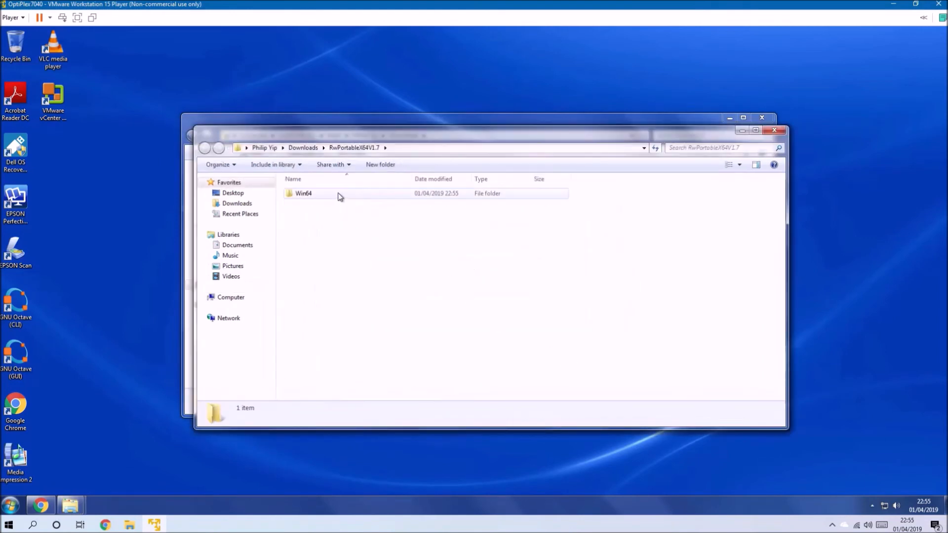
Run the Rw application from the extracted Win64 Portable folder and allow it to make changes
double_click(340, 195)
double_click(343, 298)
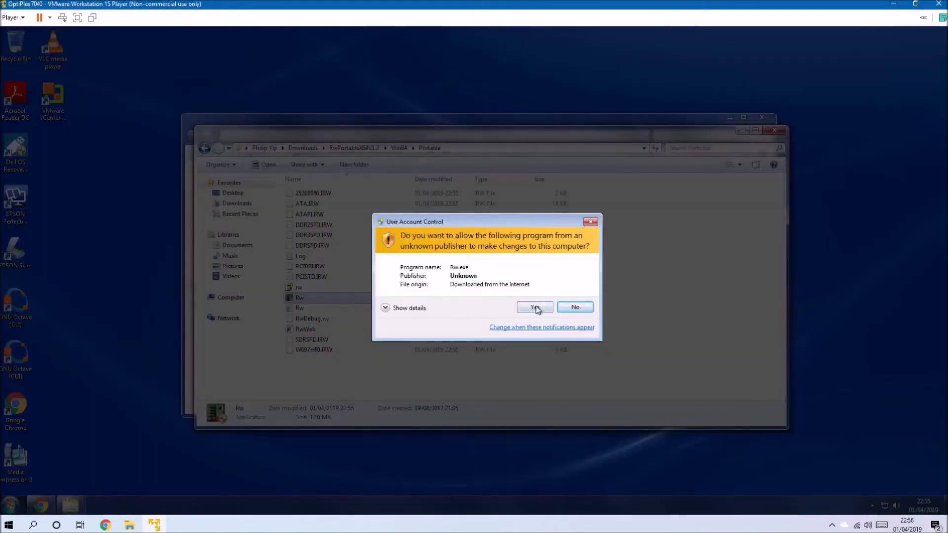
left_click(537, 307)
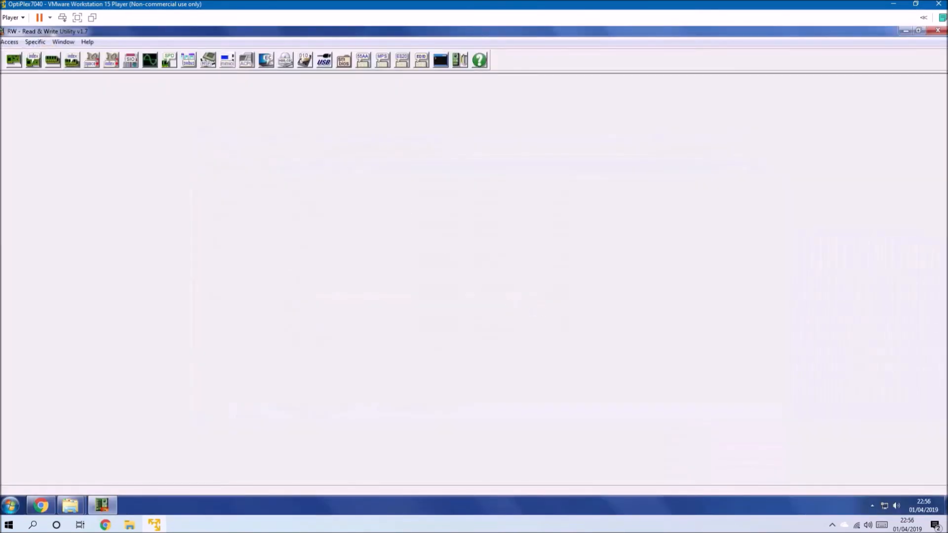
Open the ACPI tables maximized and examine the SLIC table's marker structure, from OEM ID to SLIC version
left_click(10, 42)
left_click(10, 43)
left_click(10, 43)
left_click(48, 177)
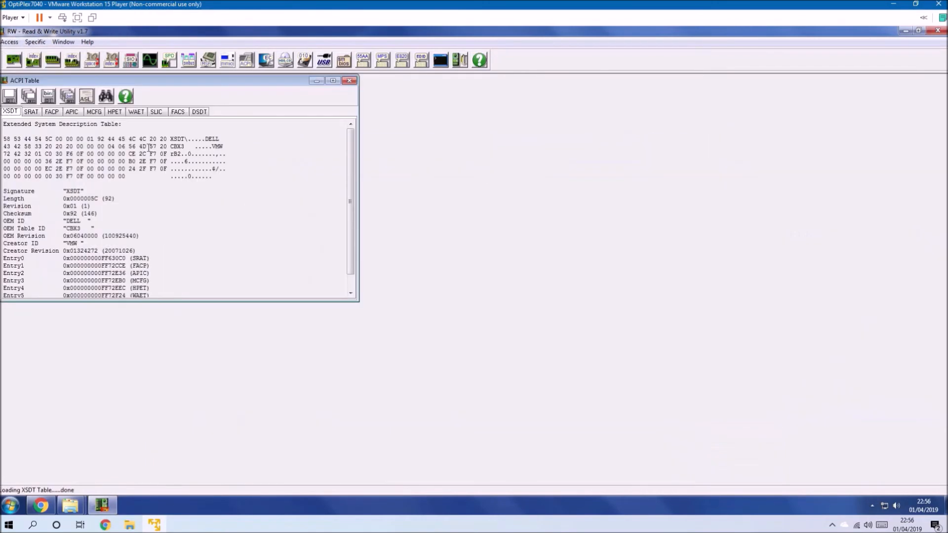
left_click(332, 81)
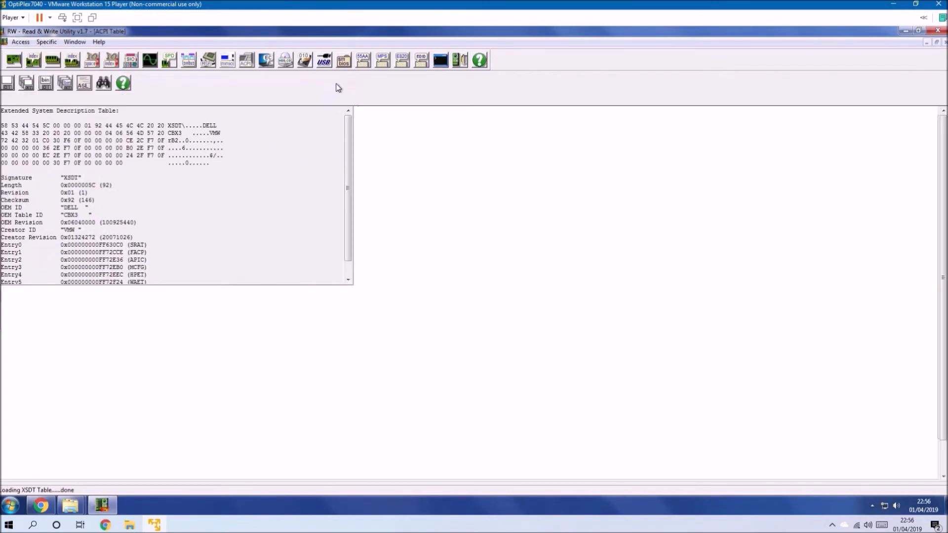
left_click(155, 98)
left_click(237, 356)
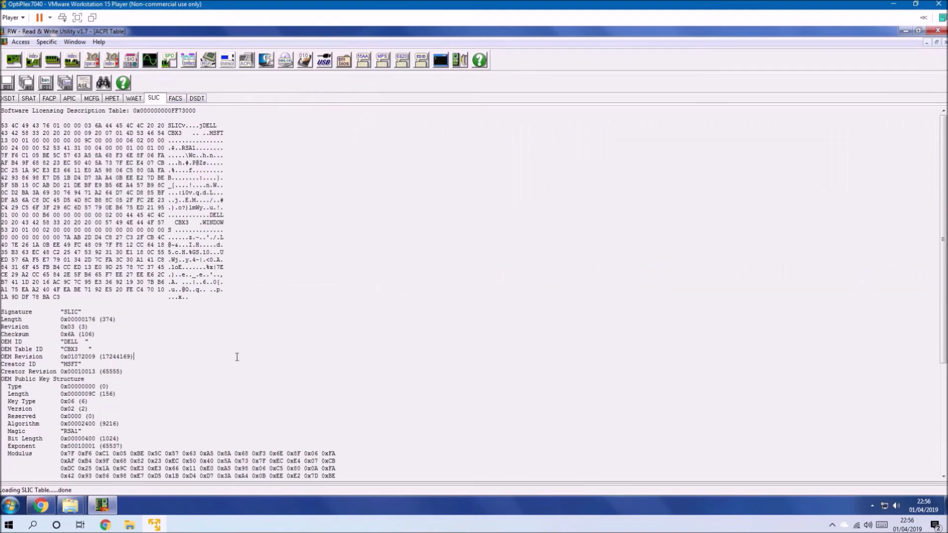
scroll(237, 356, "down", 7)
left_click_drag(136, 399, 2, 385)
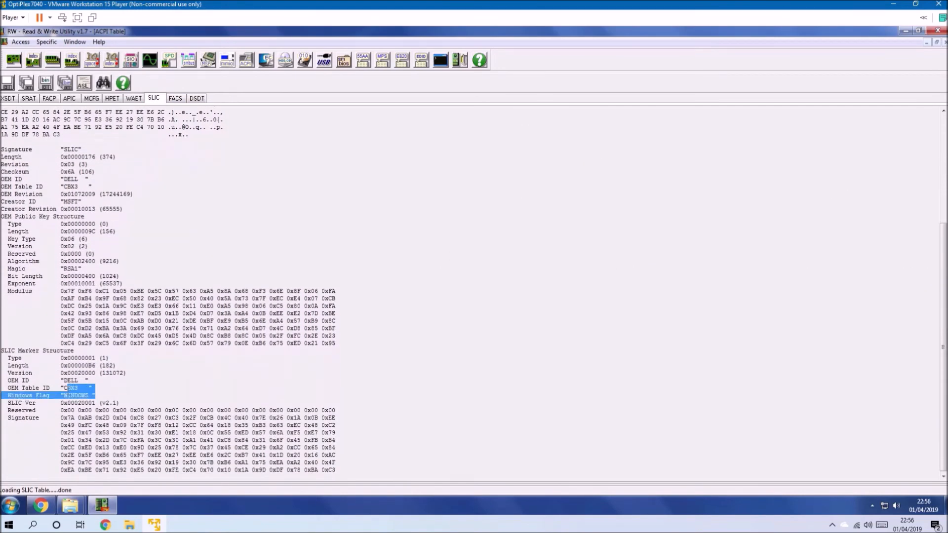
mouse_move(120, 402)
left_mouse_down()
mouse_move(59, 401)
mouse_move(2, 380)
left_mouse_up()
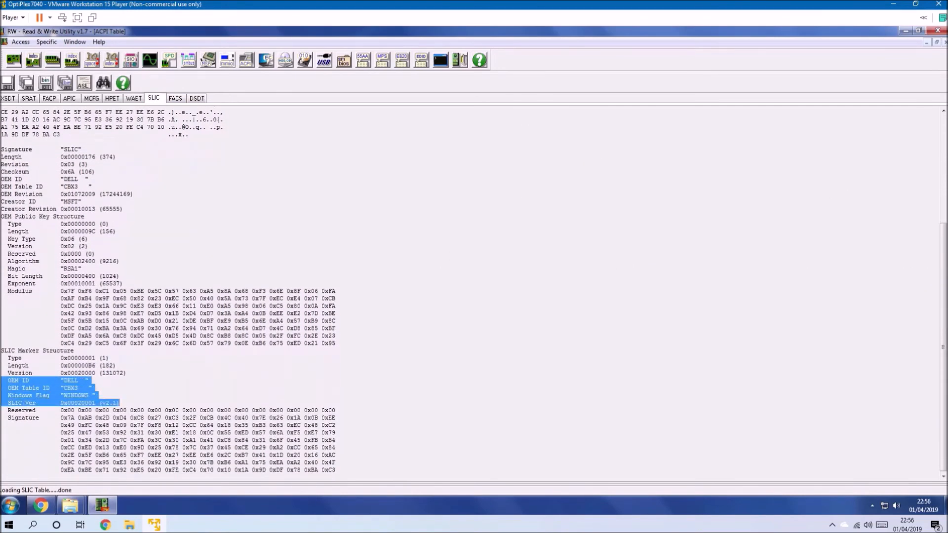
left_click(609, 358)
Close the Read & Write Utility and both folder windows in the guest
left_click(938, 30)
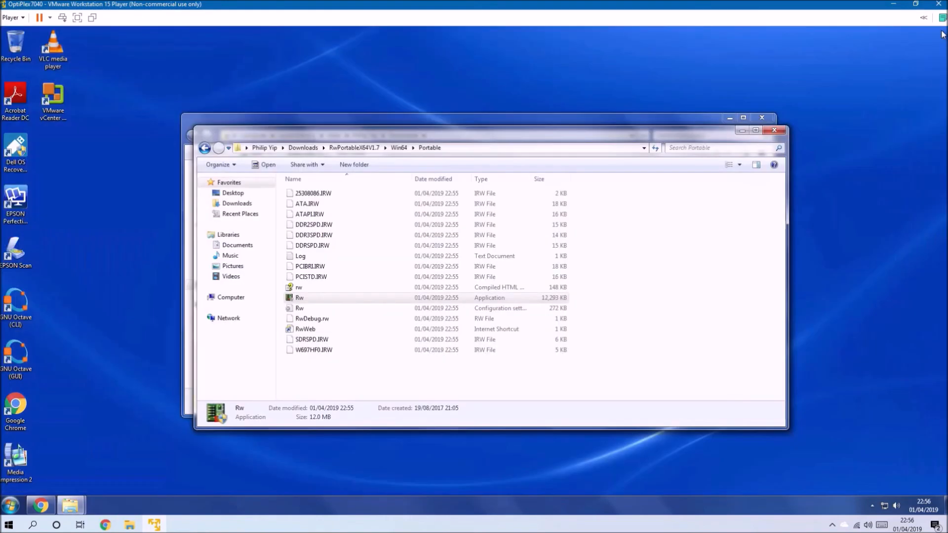
left_click(773, 129)
left_click(764, 118)
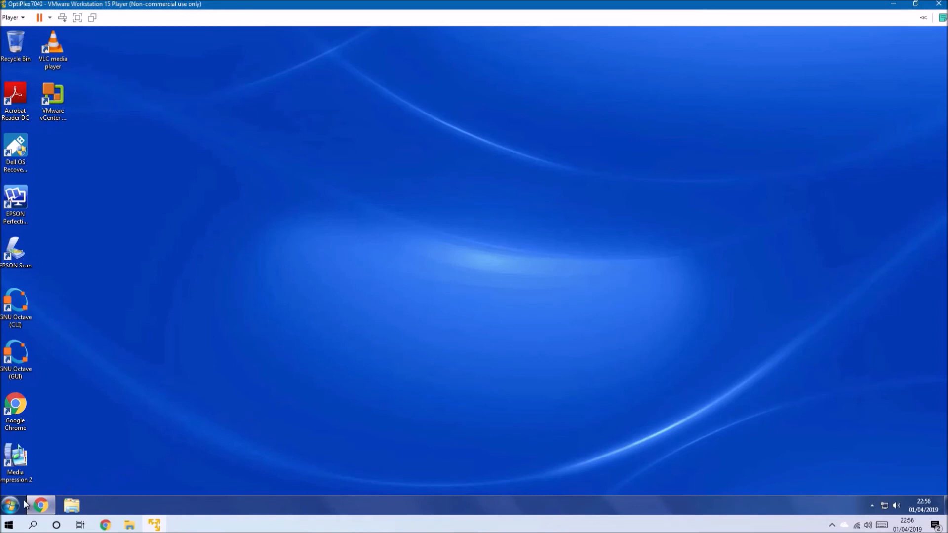
Connect the Seiko Epson EPSON Perfection V33/V330 scanner to the virtual machine, disconnecting it from the host
left_click(15, 19)
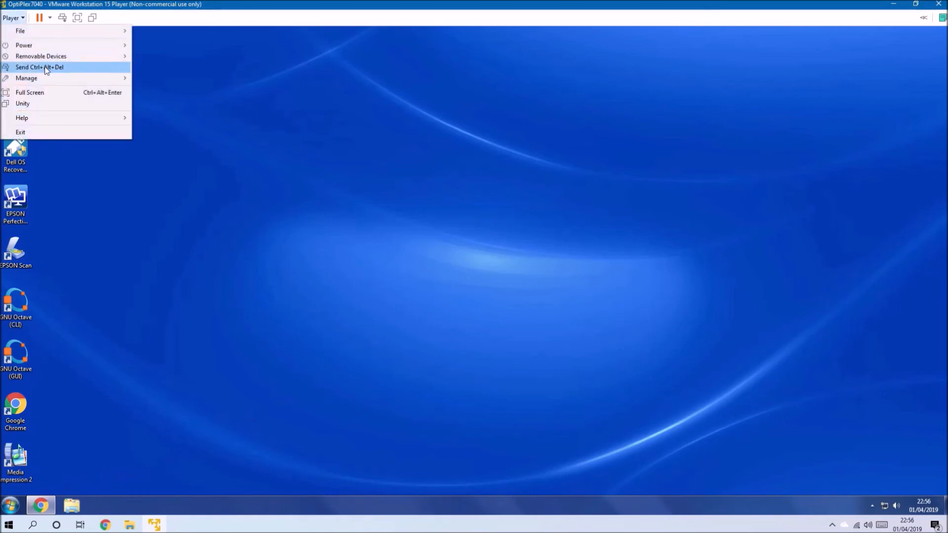
mouse_move(56, 58)
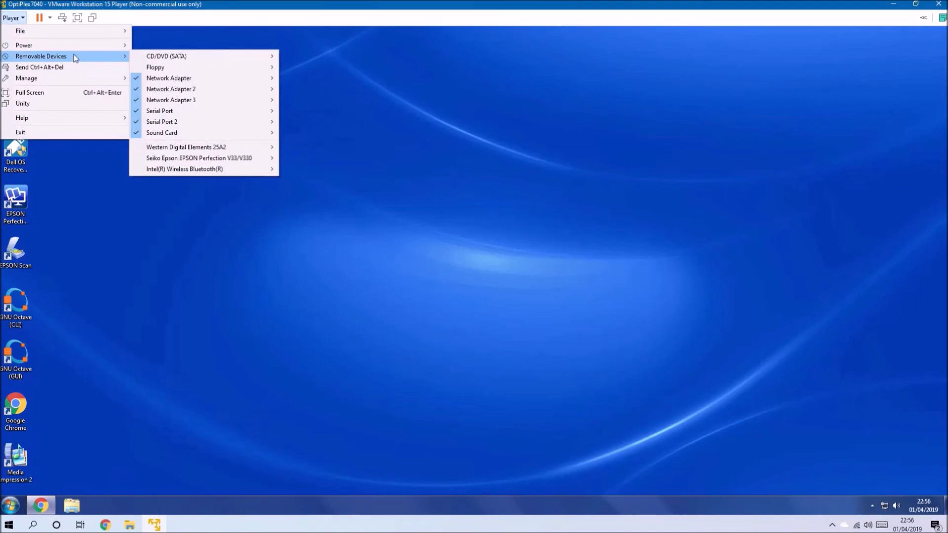
mouse_move(226, 159)
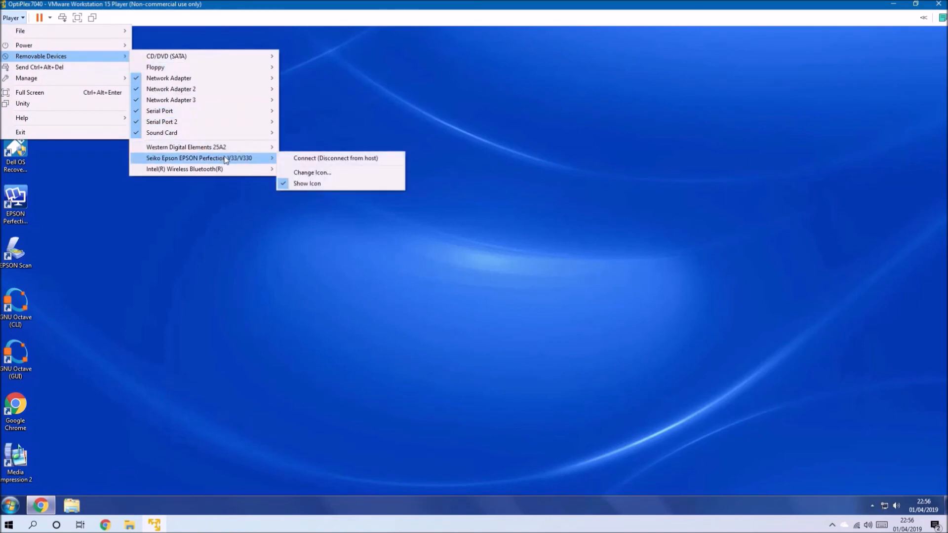
left_click(289, 159)
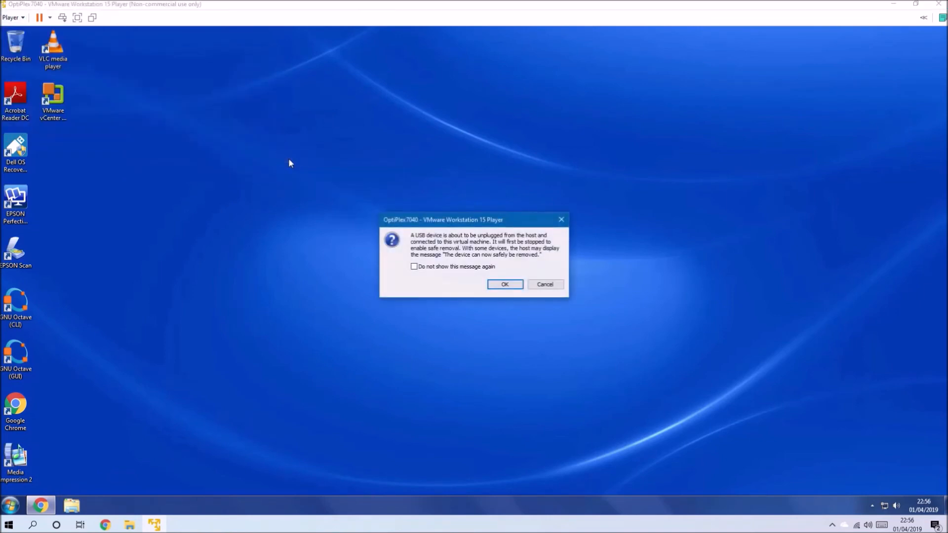
left_click(507, 286)
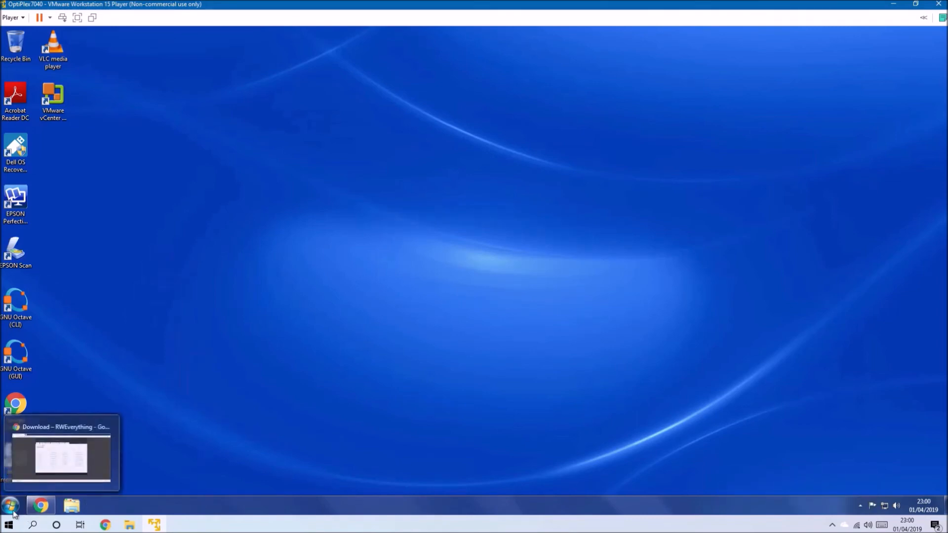
Run EPSON Scan from the guest's installed programs and scan the loaded disc in Full Auto Mode, closing the output folder when finished
left_click(12, 503)
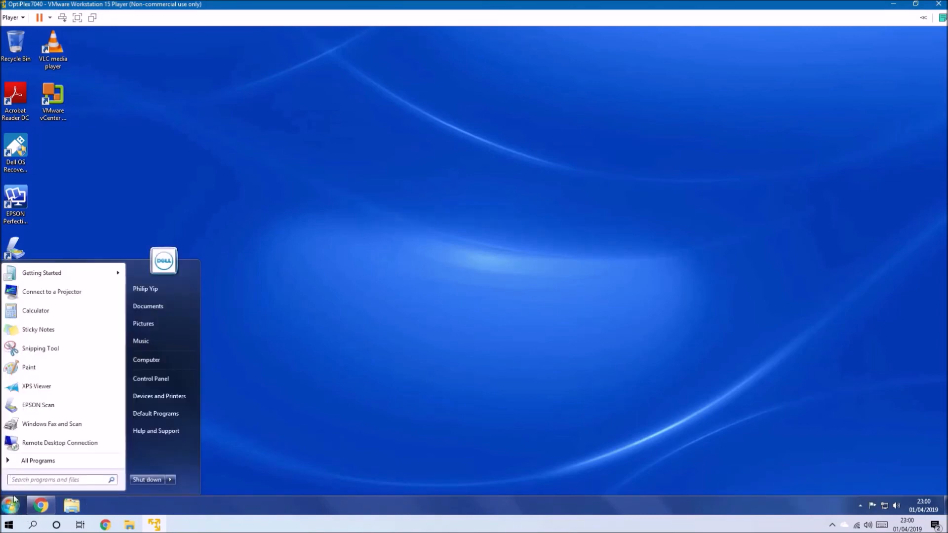
left_click(32, 464)
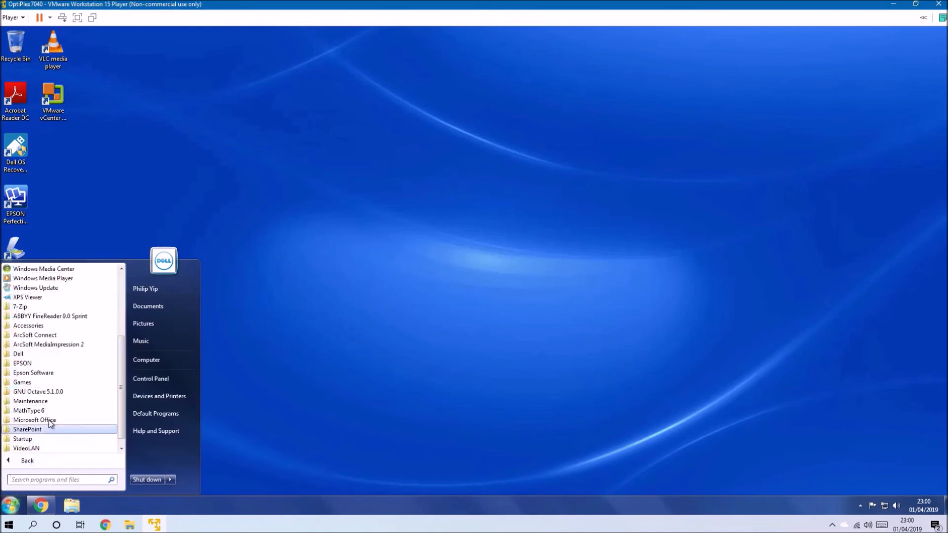
left_click(35, 367)
left_click(37, 383)
left_click(48, 391)
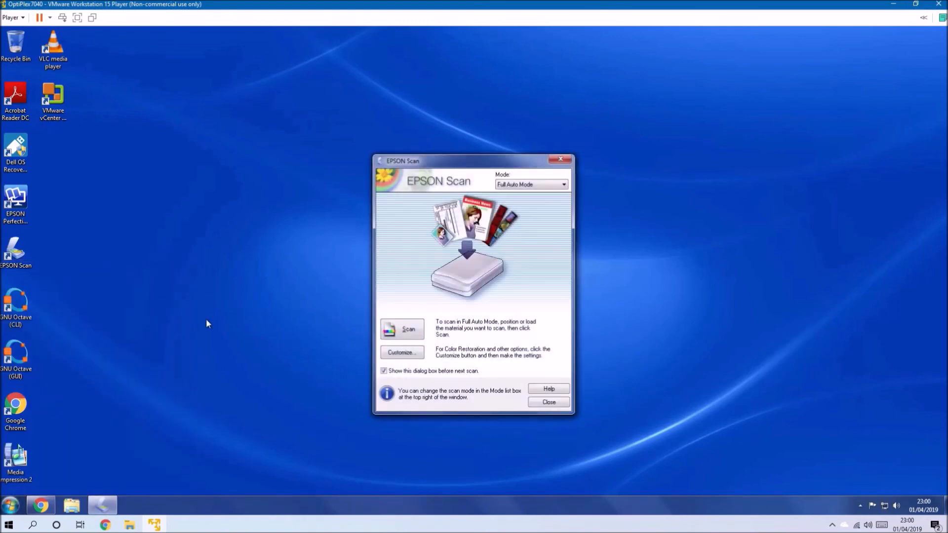
left_click(404, 336)
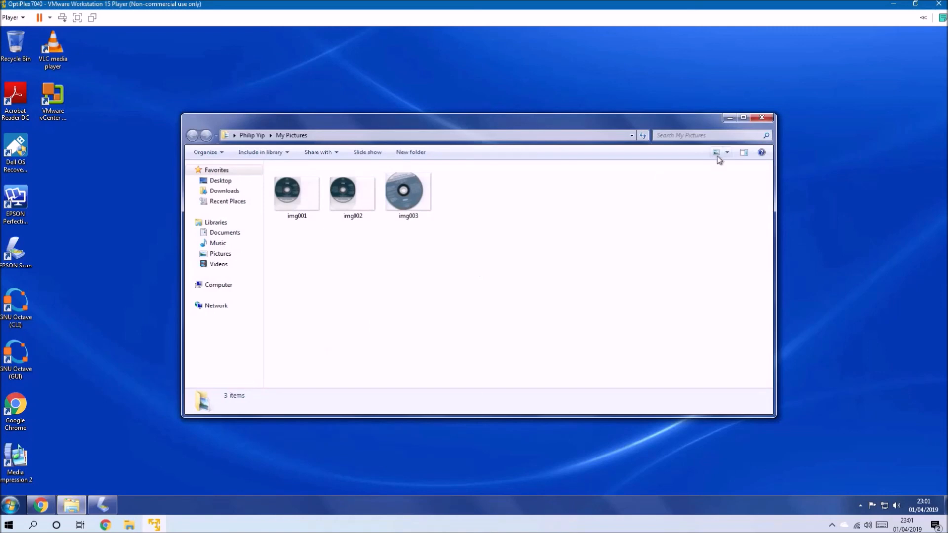
left_click(761, 119)
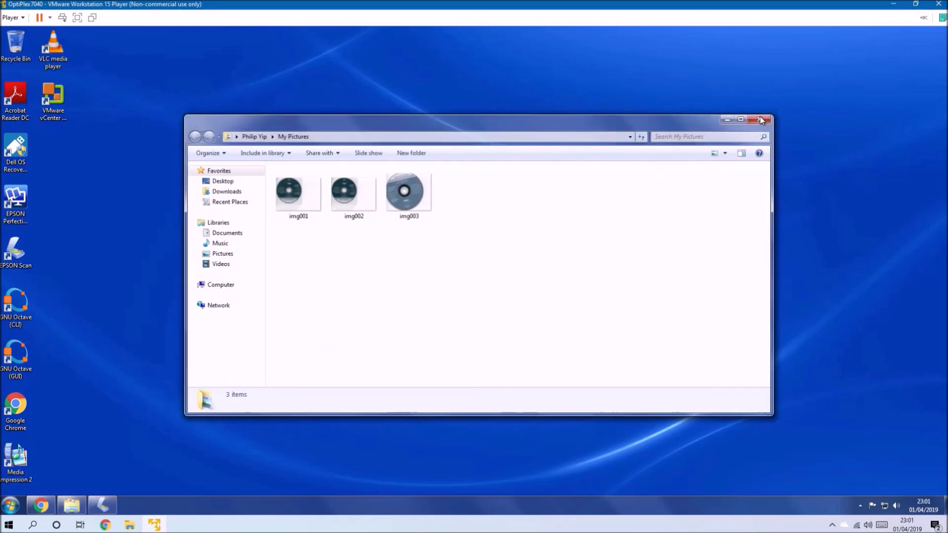